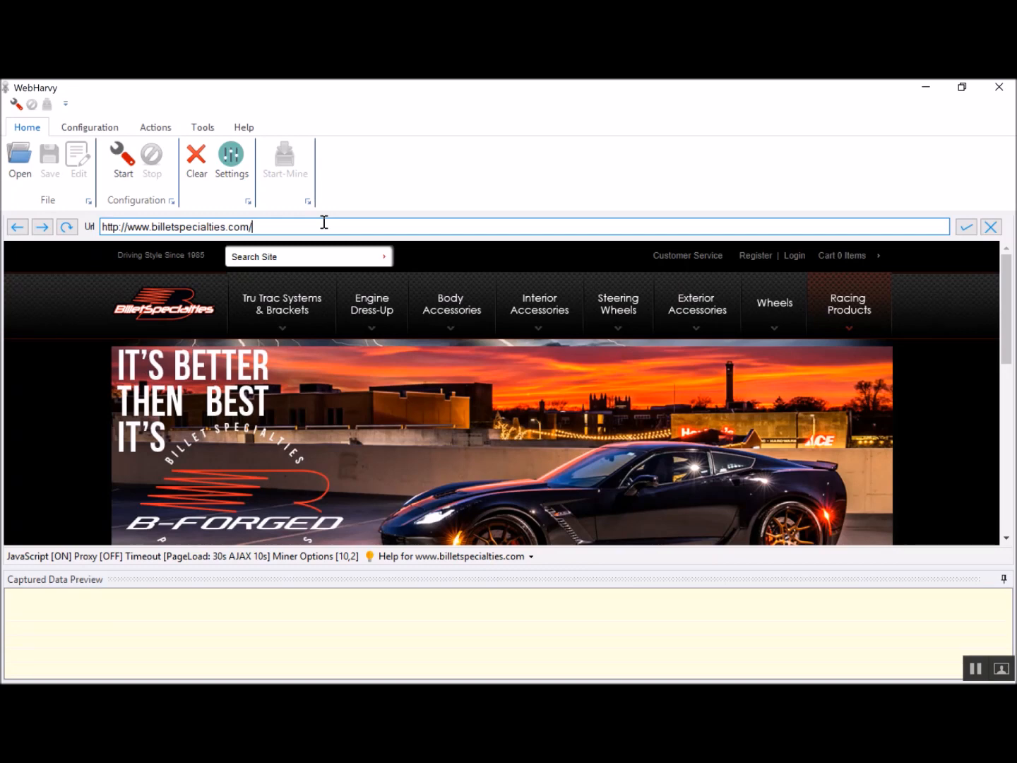
# Step: Select the site's main navigation categories as category links, starting with Tru Trac Systems & Brackets, and follow the first link
pyautogui.moveTo(261, 316)
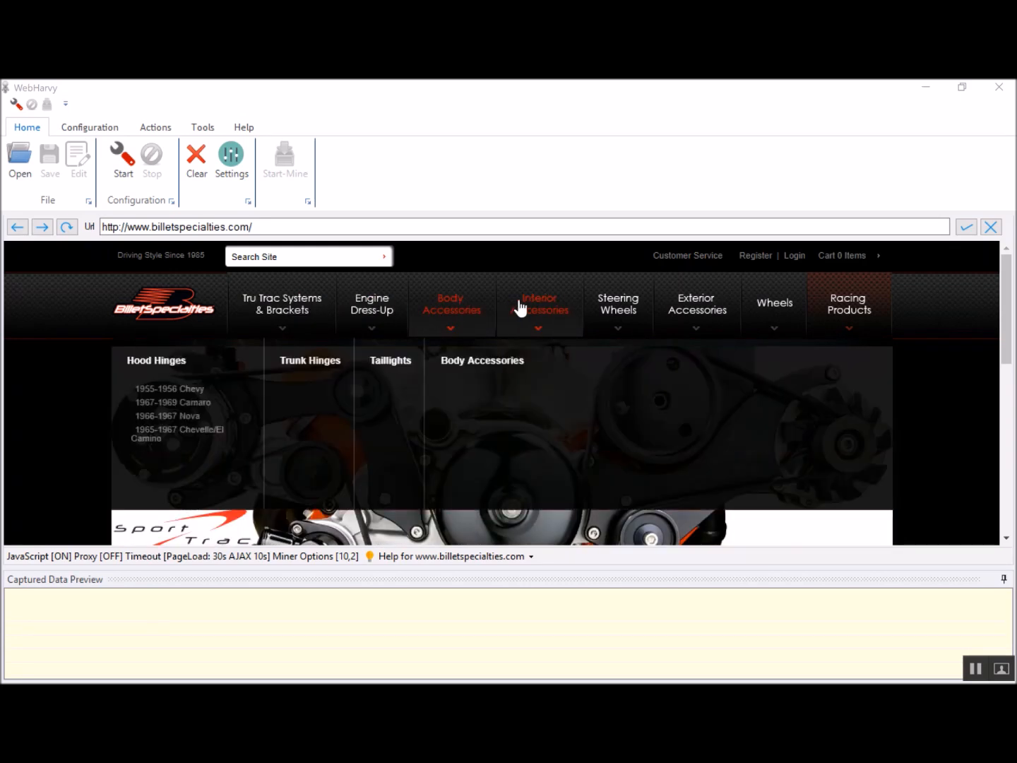
pyautogui.moveTo(556, 307)
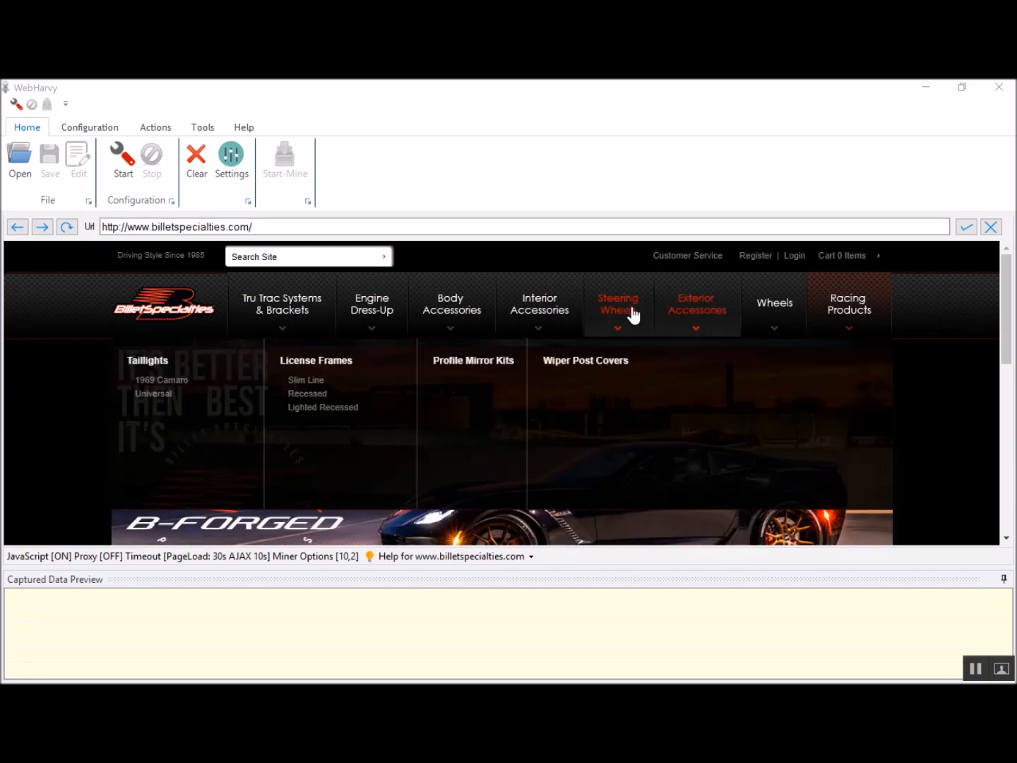
pyautogui.moveTo(632, 316)
pyautogui.moveTo(445, 317)
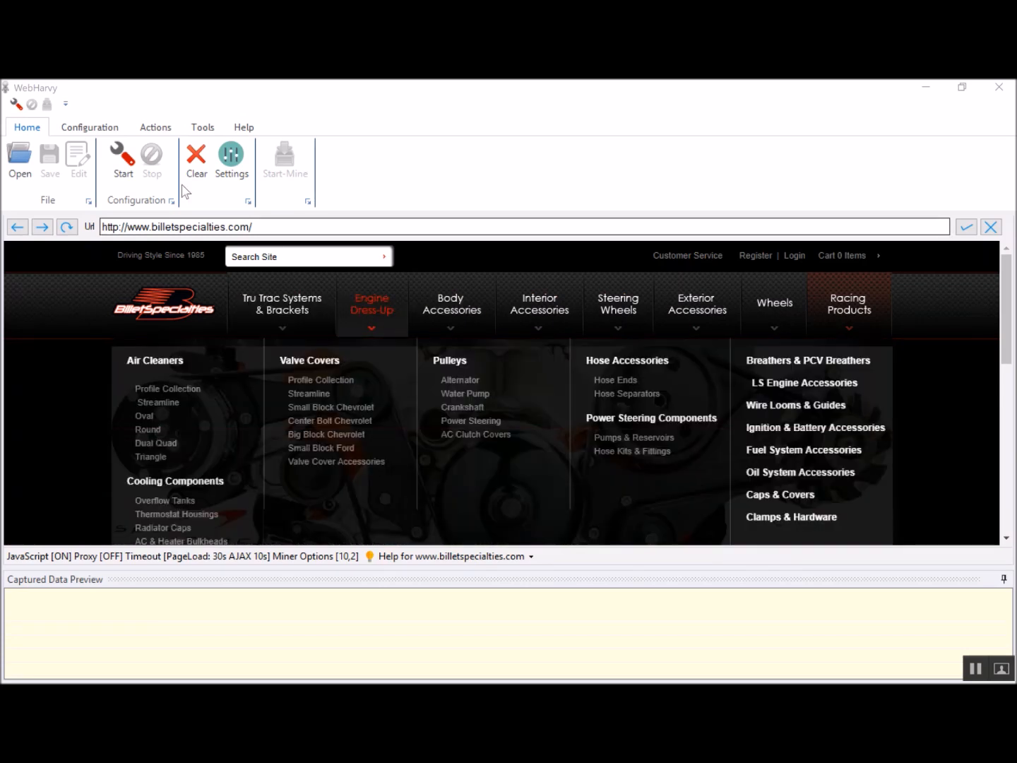
pyautogui.click(149, 130)
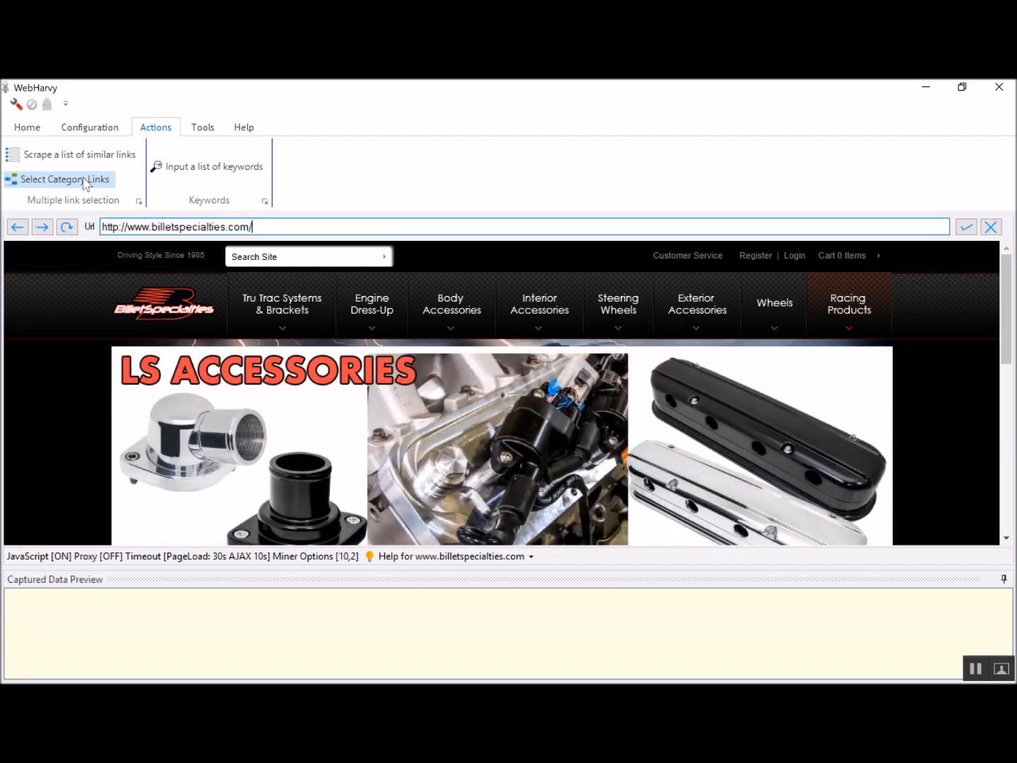
pyautogui.click(86, 183)
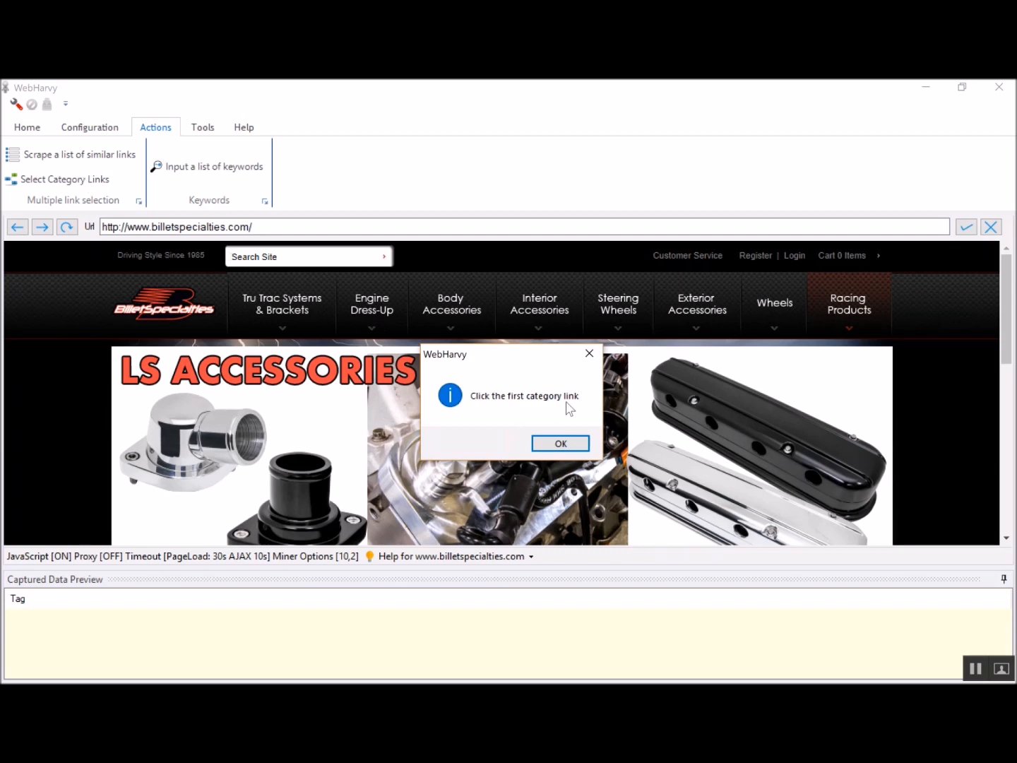
pyautogui.click(557, 443)
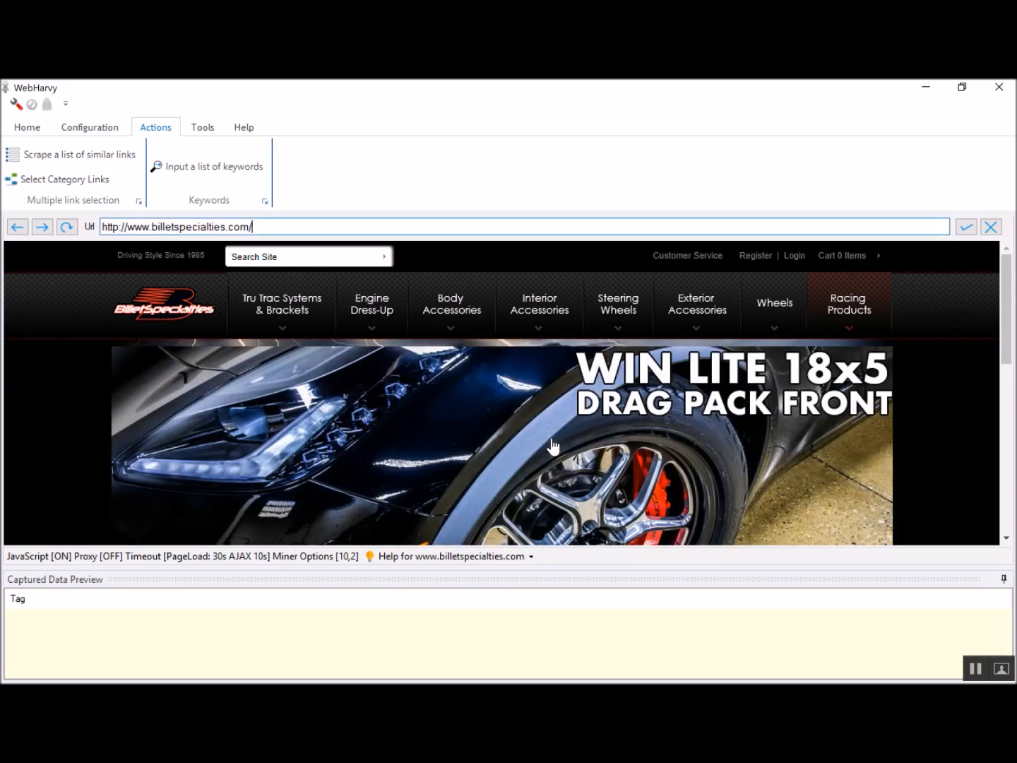
pyautogui.moveTo(295, 310)
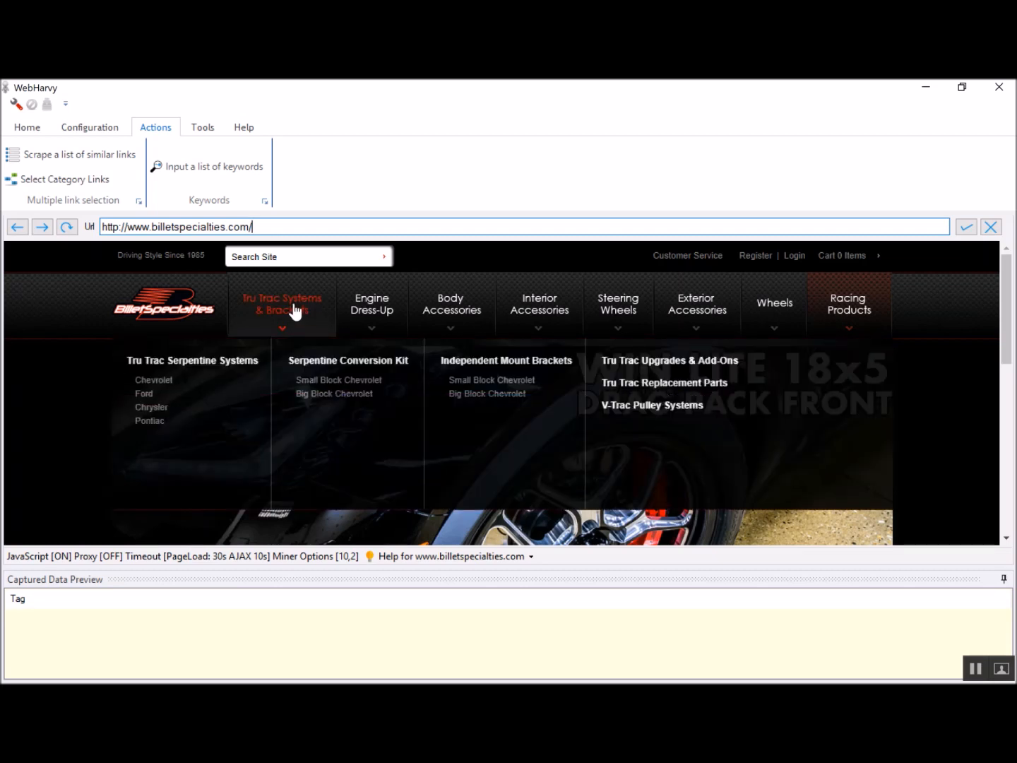
pyautogui.click(295, 311)
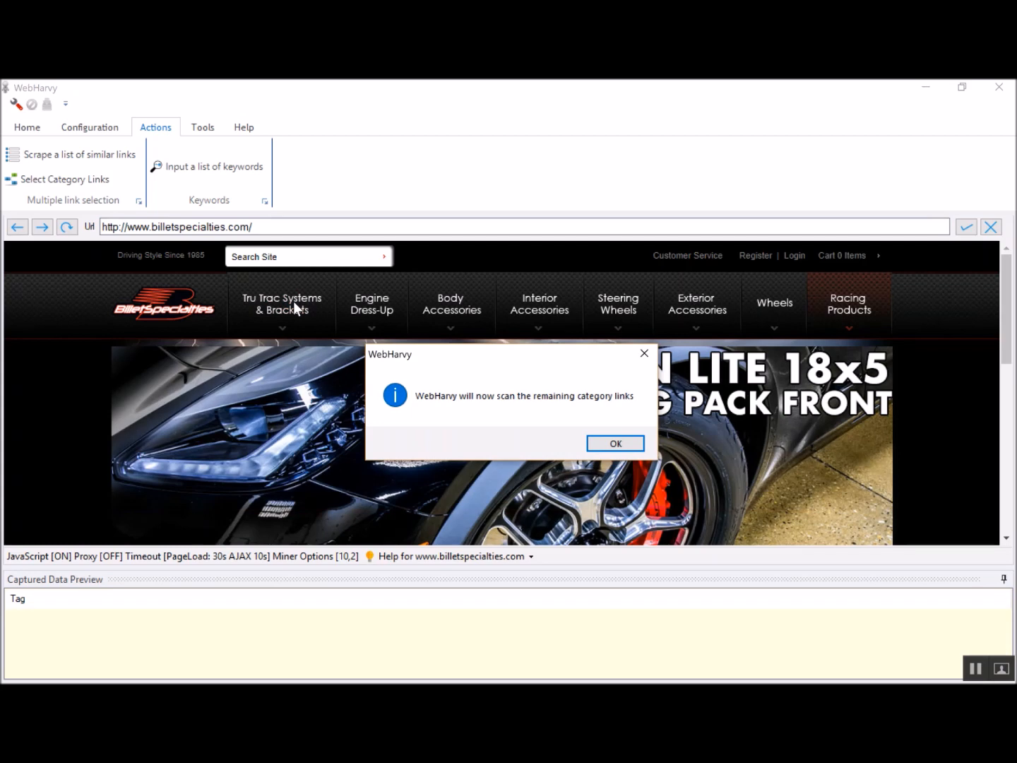
pyautogui.click(600, 443)
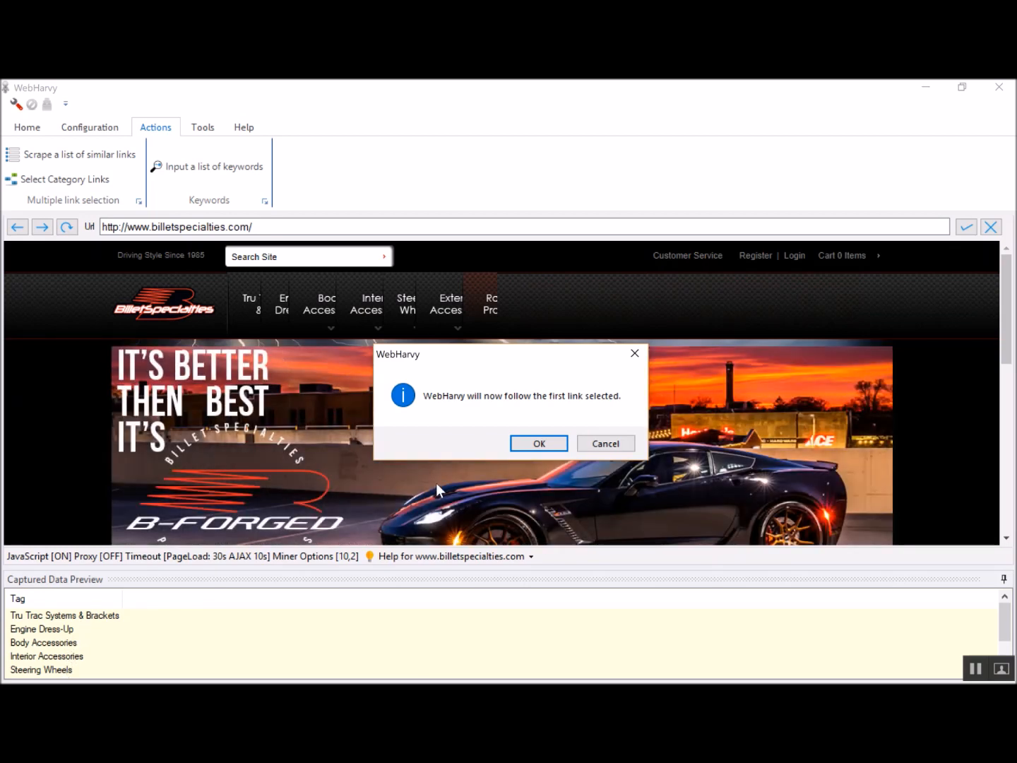
pyautogui.click(547, 440)
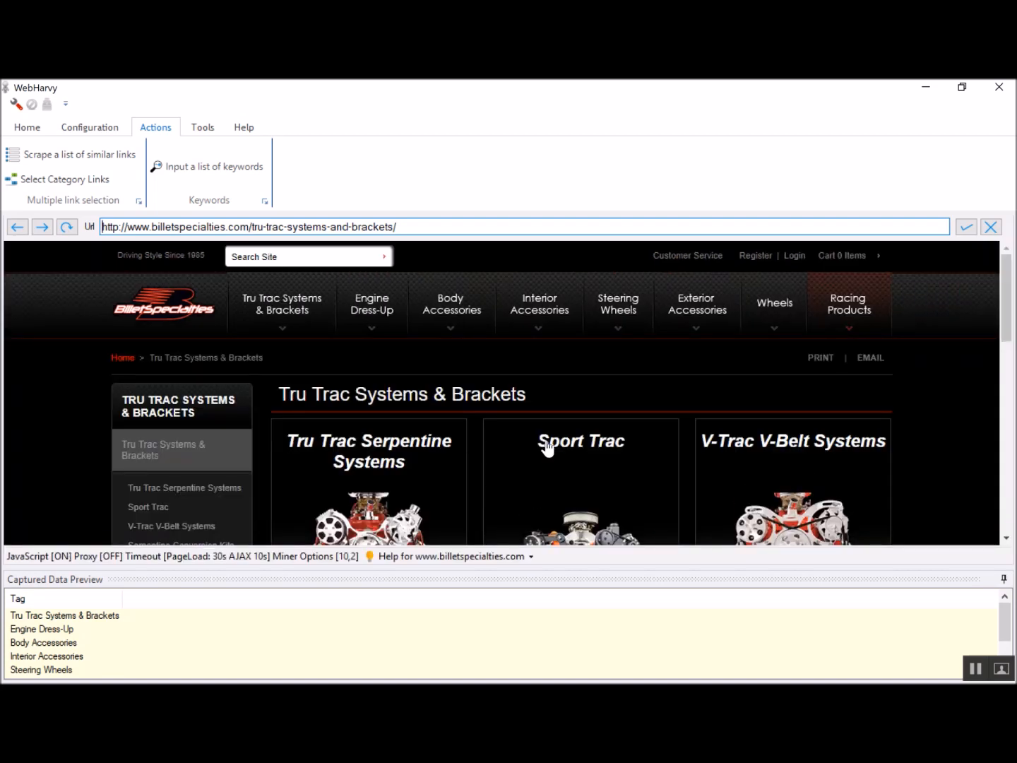
# Step: Add the second-level category links, starting with Tru Trac Serpentine Systems, and follow the first one
pyautogui.scroll(-3, 547, 447)
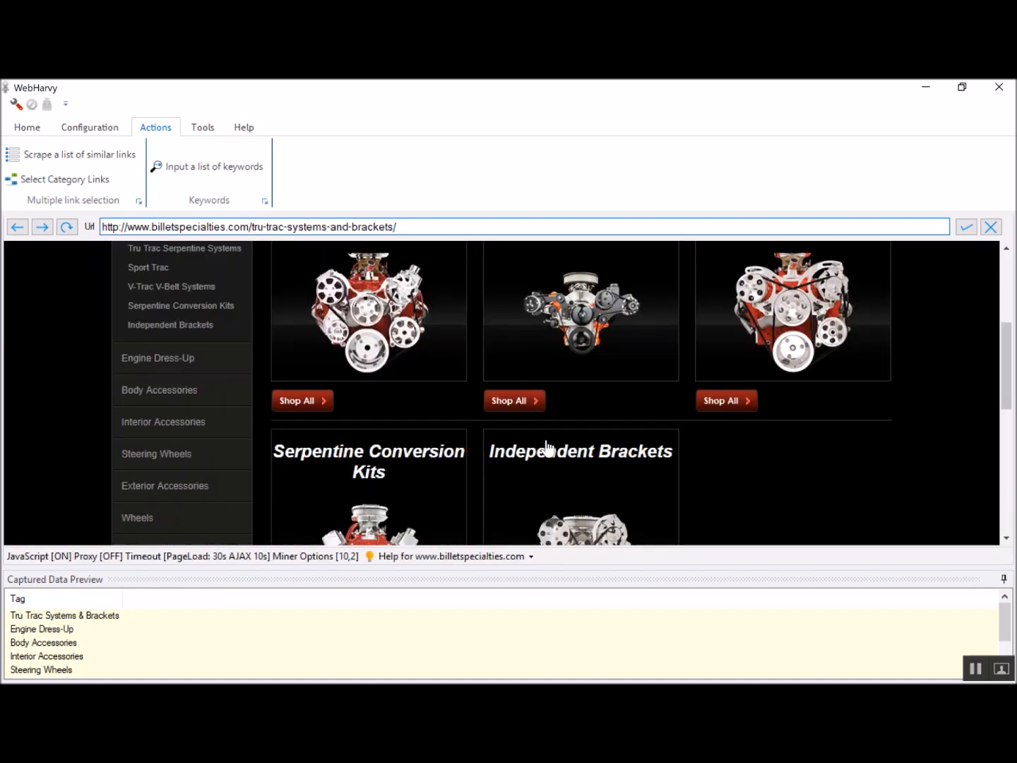
pyautogui.scroll(1, 544, 449)
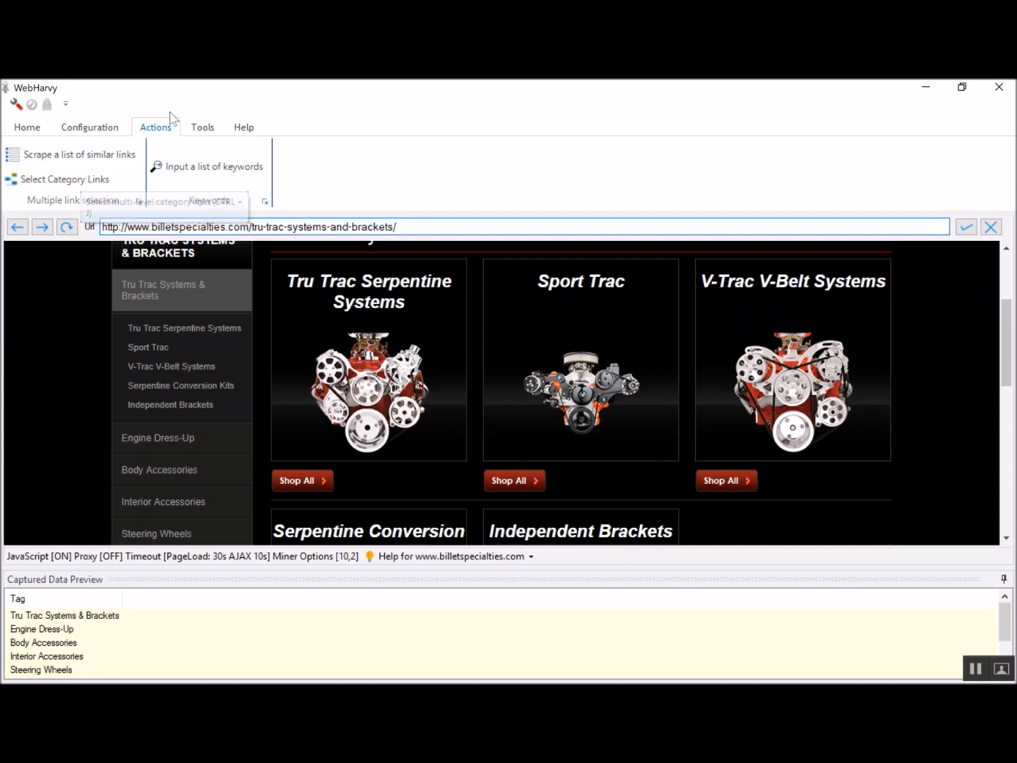
pyautogui.click(88, 180)
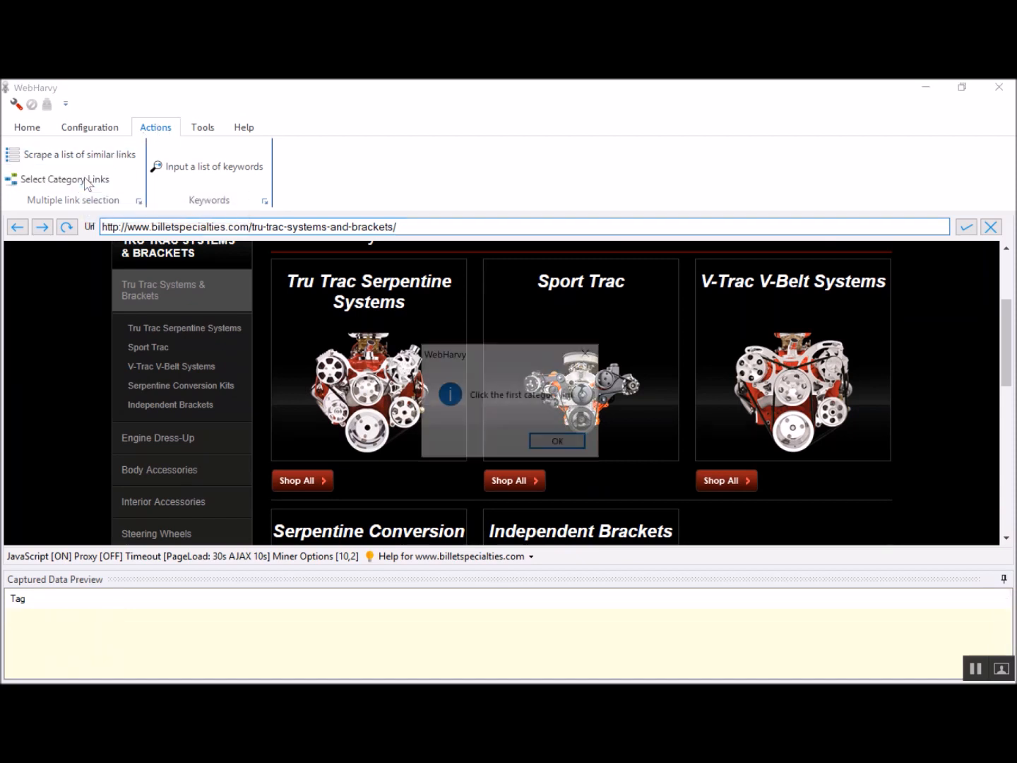
pyautogui.click(563, 443)
pyautogui.click(376, 295)
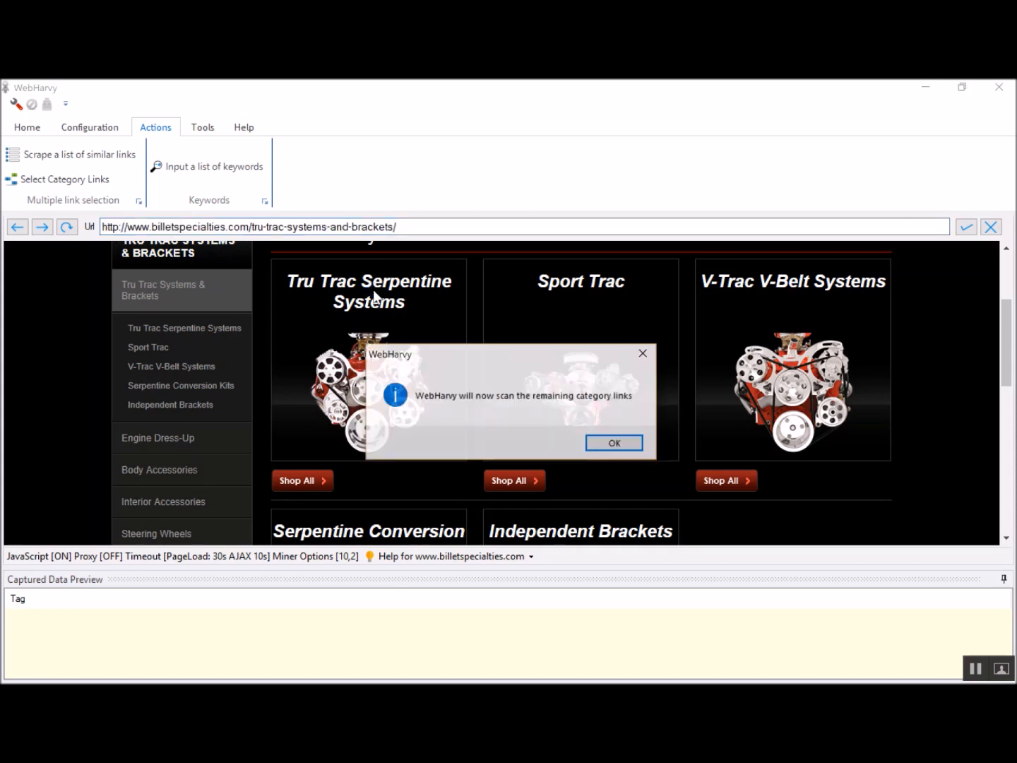
pyautogui.click(600, 443)
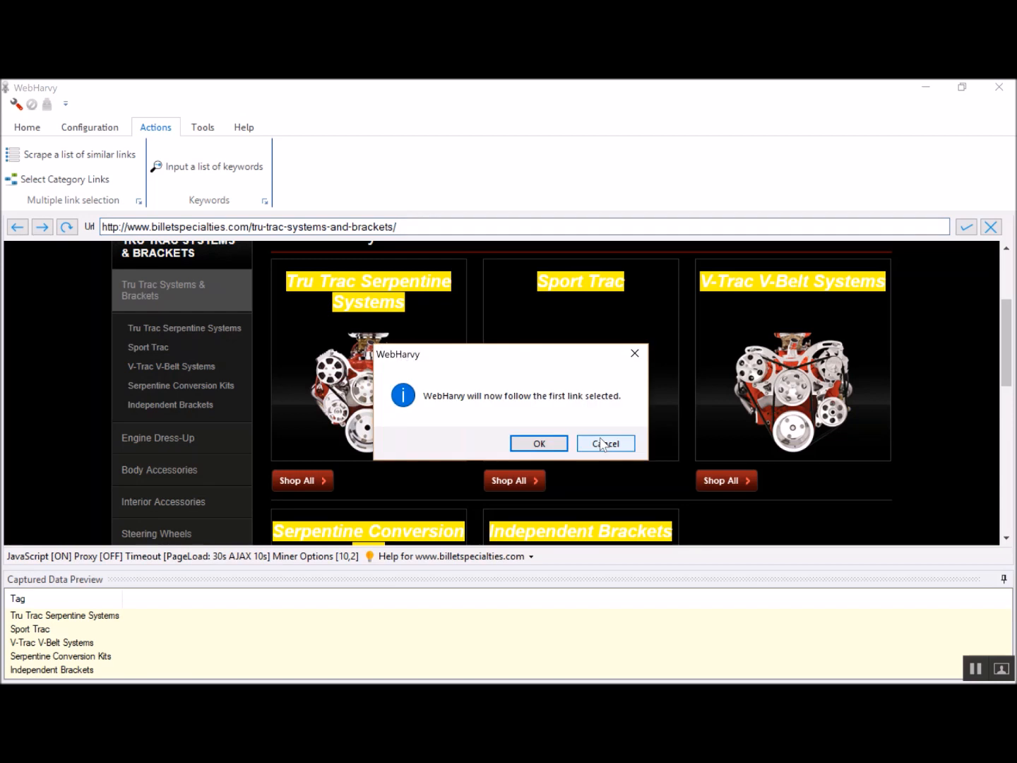
pyautogui.click(524, 444)
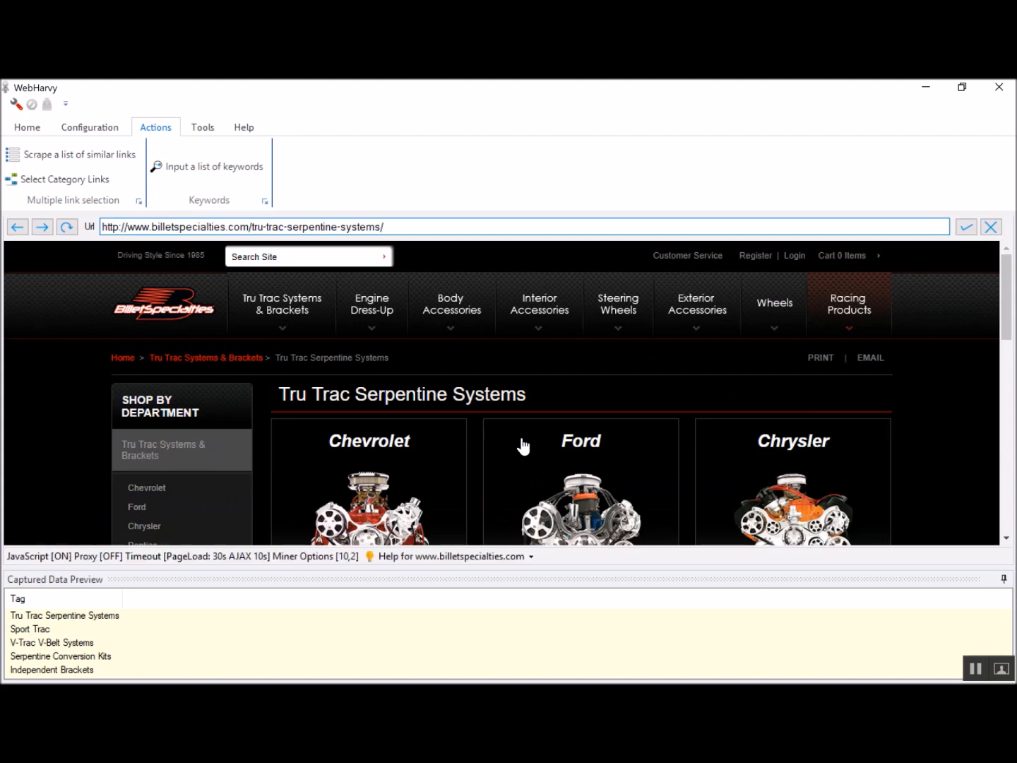
# Step: Add the third-level category links, starting with Chevrolet, and follow the first one
pyautogui.scroll(-1, 523, 443)
pyautogui.scroll(-1, 523, 445)
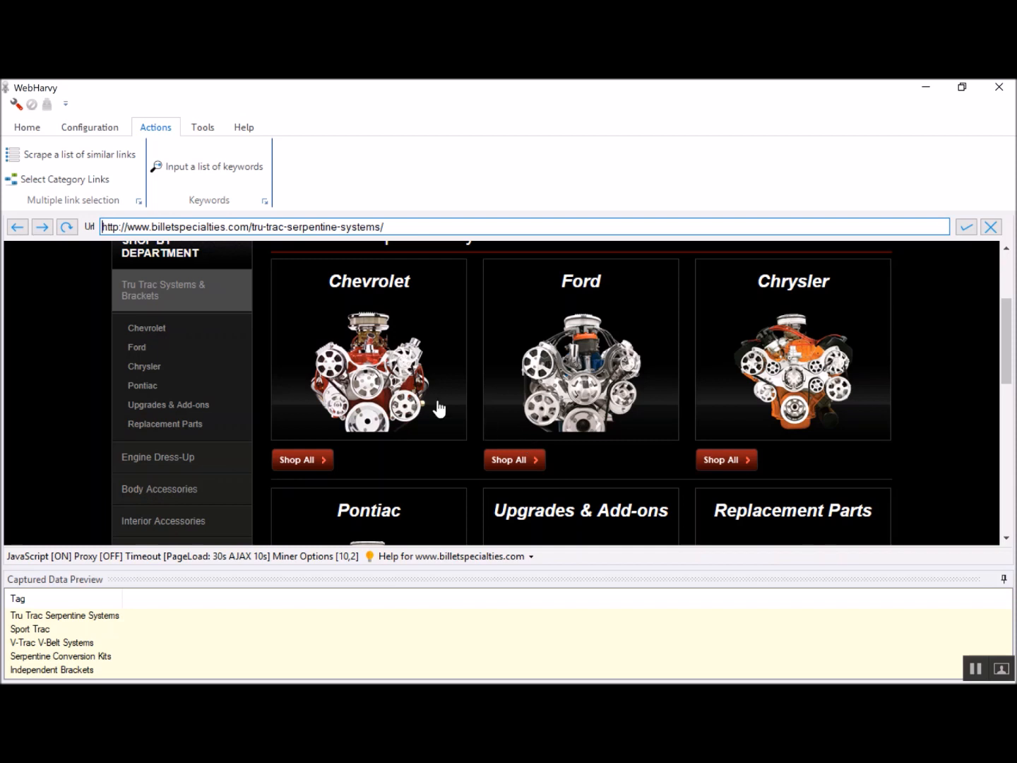
pyautogui.click(91, 181)
pyautogui.click(542, 443)
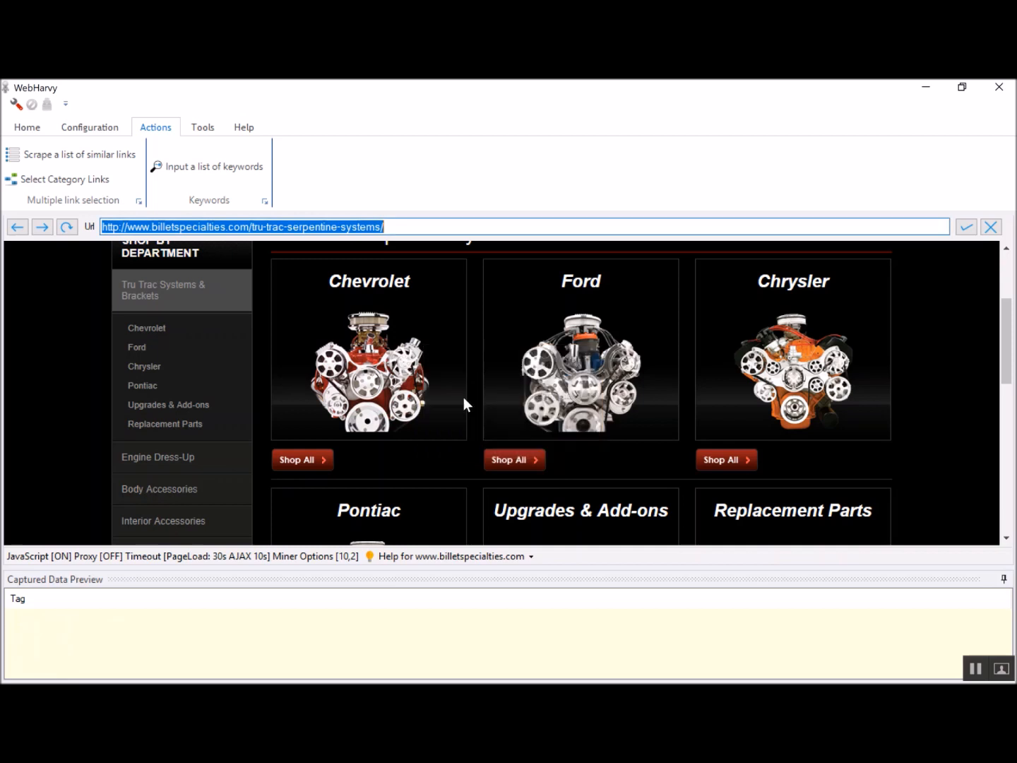
pyautogui.click(368, 284)
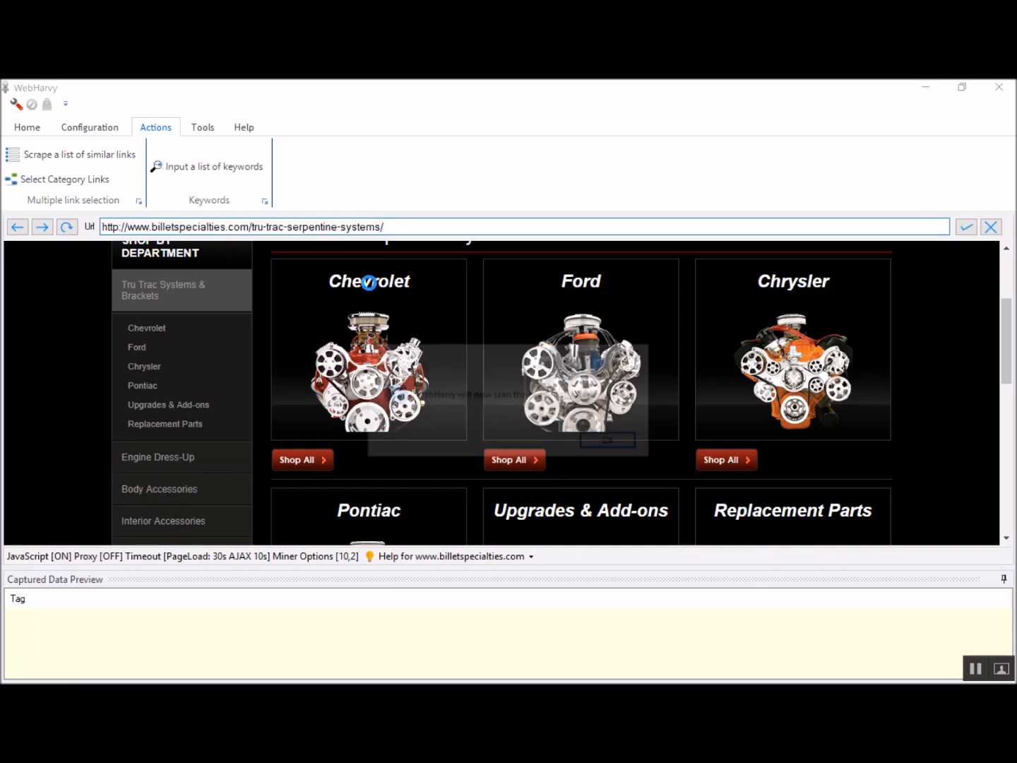
pyautogui.click(611, 443)
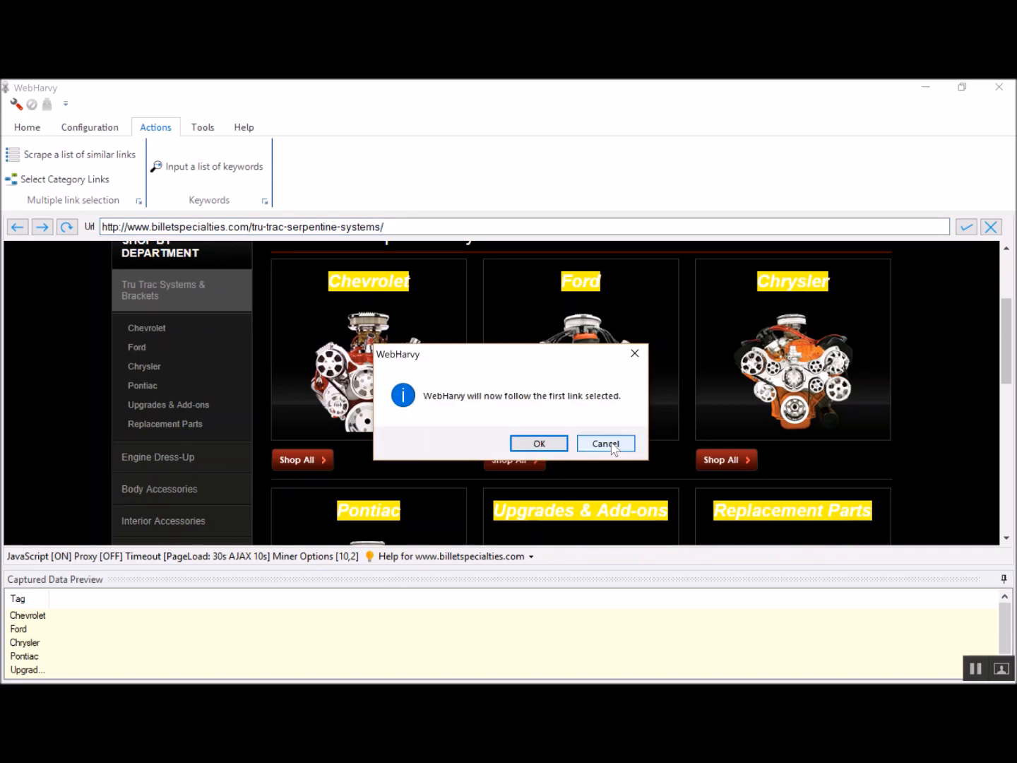
pyautogui.click(551, 439)
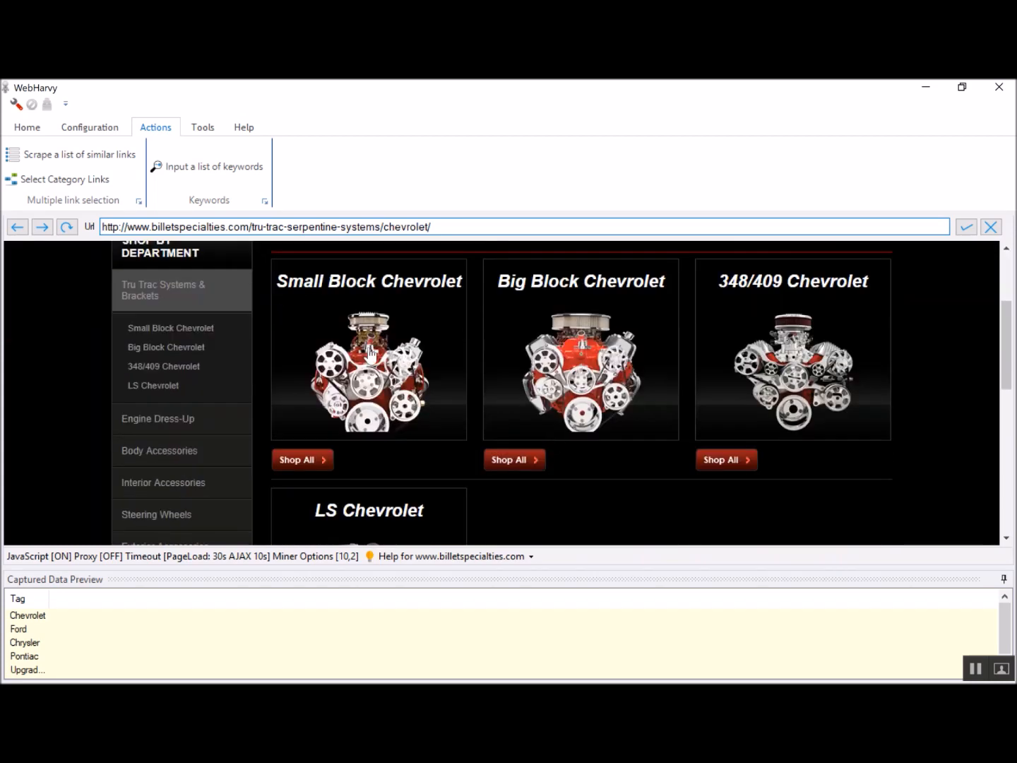
# Step: Add the fourth-level category links, starting with Small Block Chevrolet, and follow through to its product listing
pyautogui.click(77, 179)
pyautogui.click(575, 443)
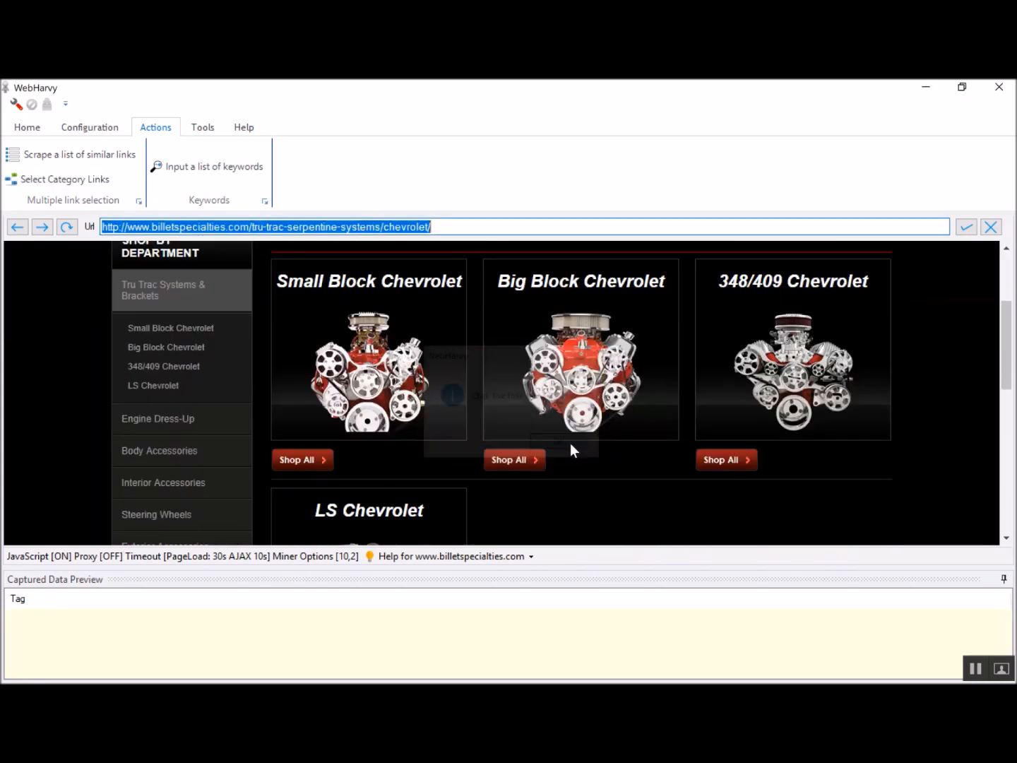
pyautogui.click(392, 288)
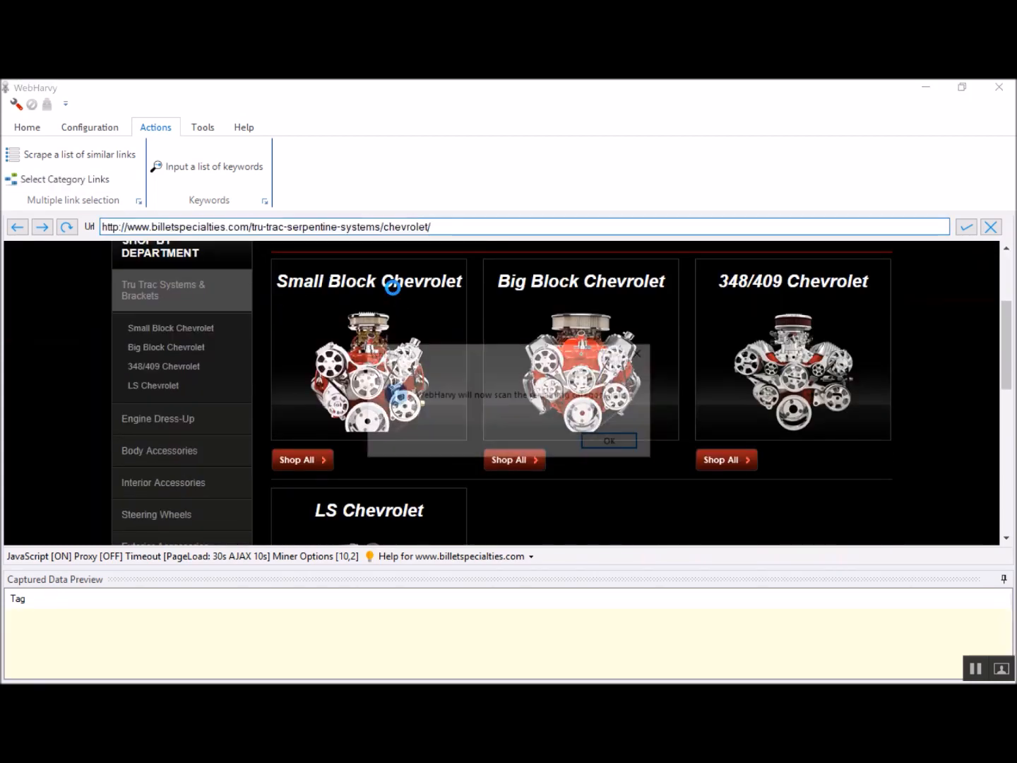
pyautogui.click(614, 445)
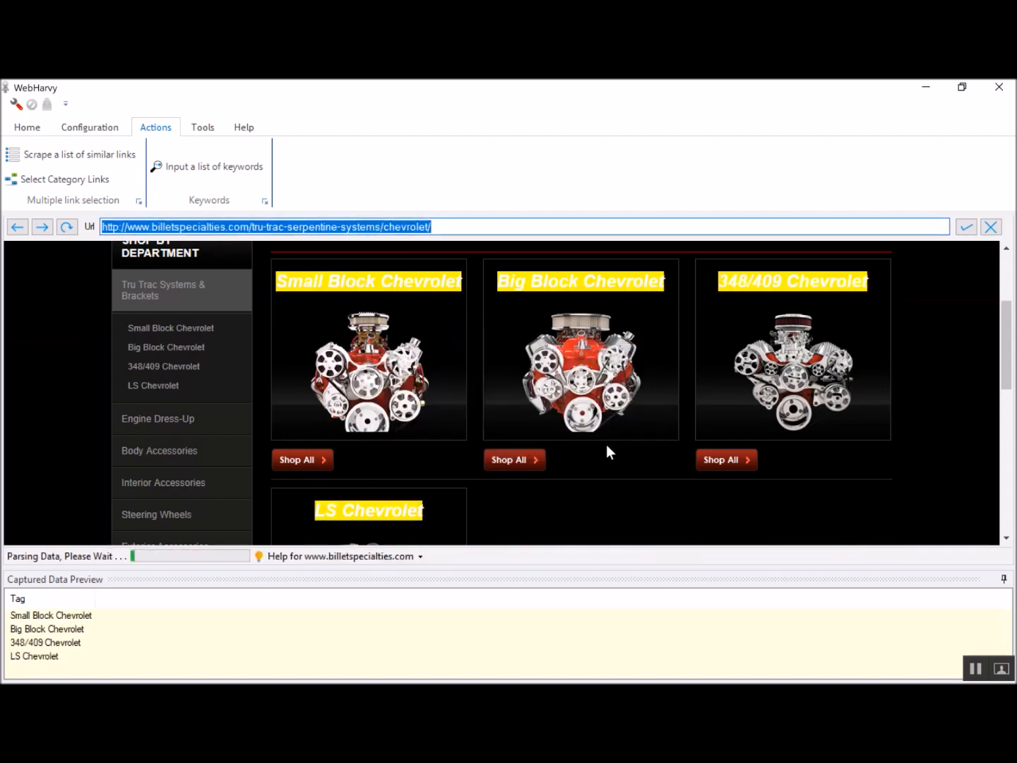
pyautogui.click(545, 439)
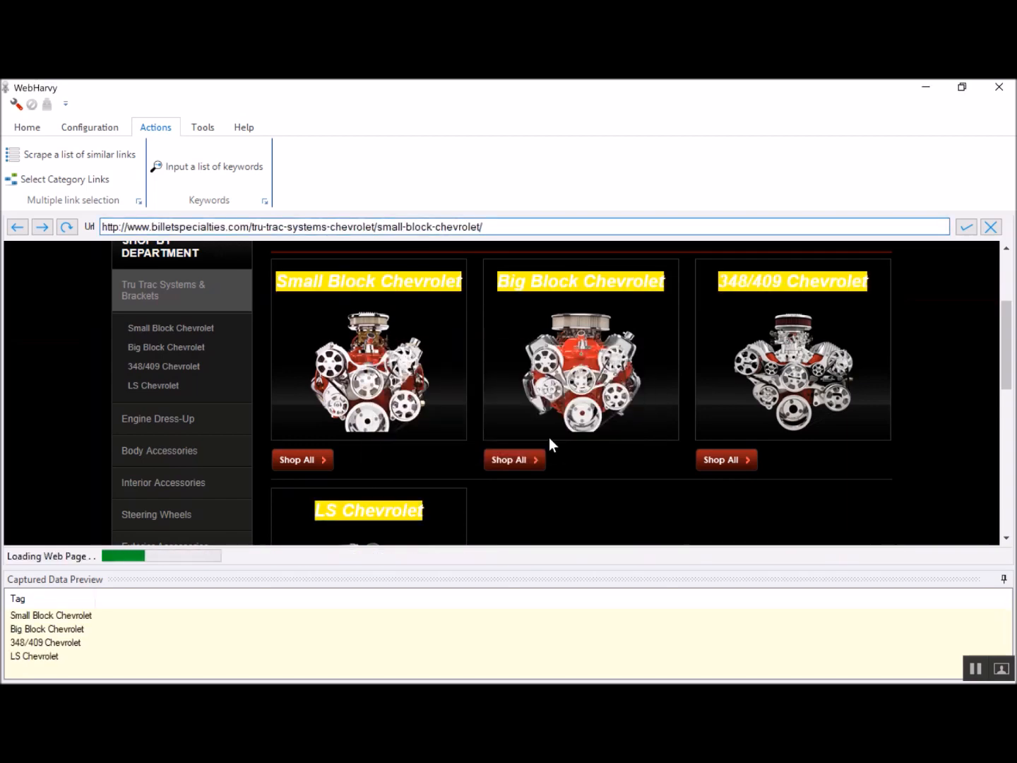
# Step: Examine the Small Block Chevrolet listing page for its products, names and prices
pyautogui.scroll(-3, 550, 440)
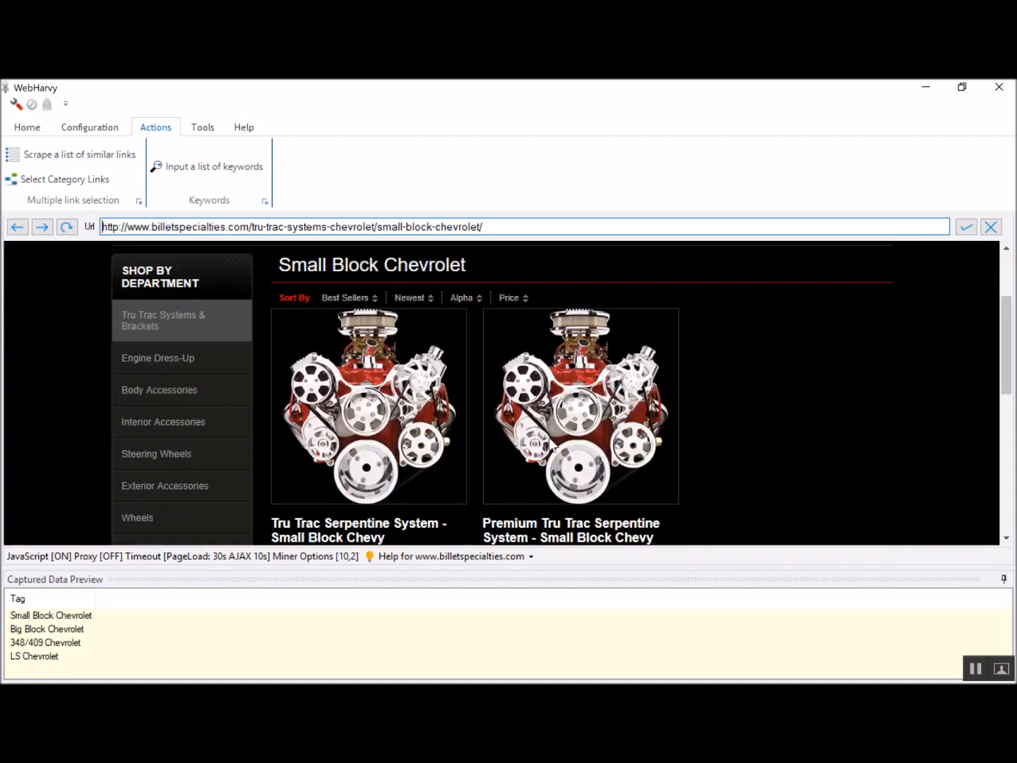
pyautogui.scroll(-5, 549, 444)
pyautogui.scroll(2, 550, 441)
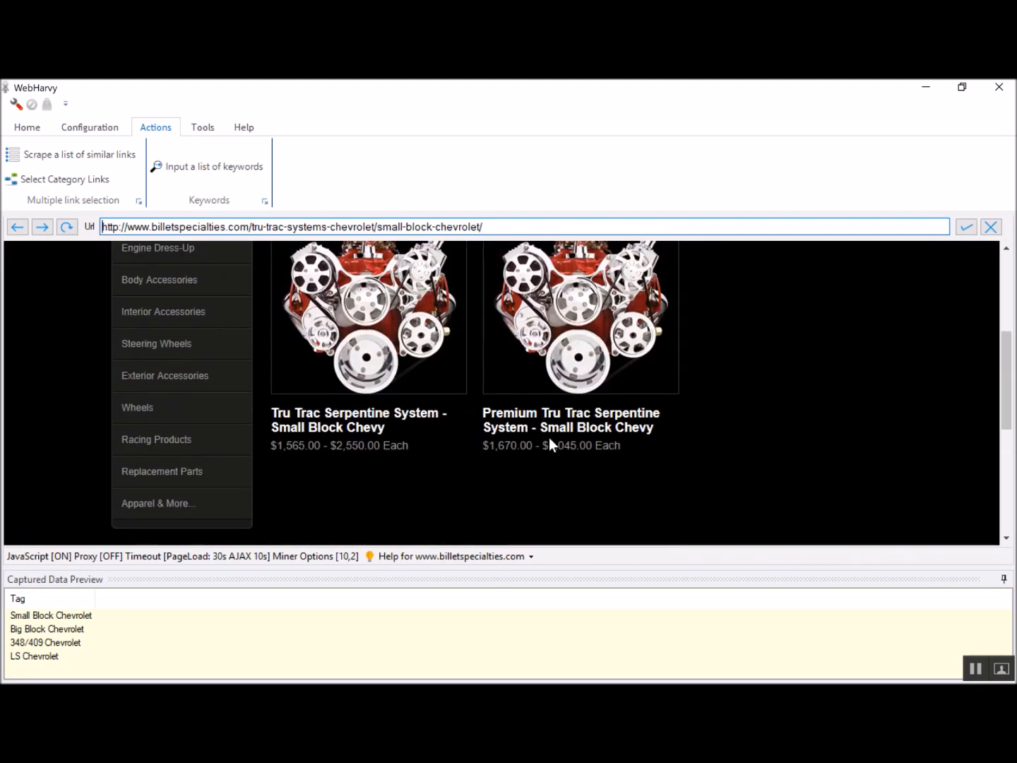
pyautogui.scroll(5, 310, 443)
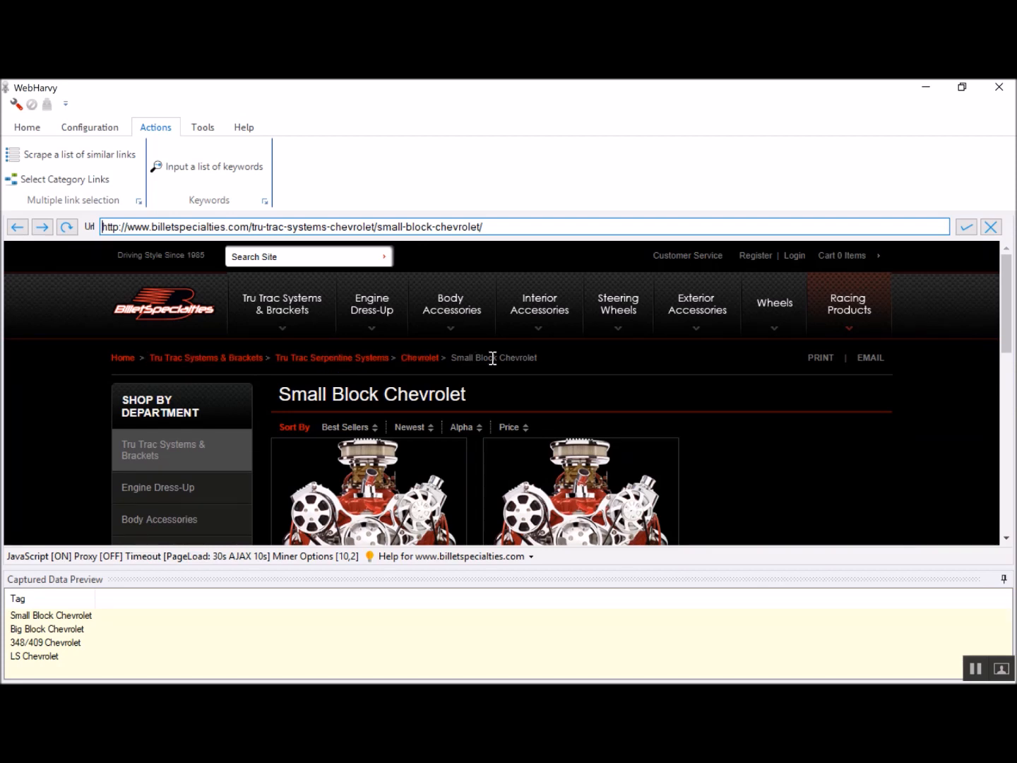
pyautogui.scroll(-1, 492, 358)
pyautogui.scroll(1, 492, 359)
pyautogui.scroll(-3, 492, 358)
pyautogui.scroll(2, 493, 358)
pyautogui.scroll(-2, 492, 358)
pyautogui.scroll(-1, 492, 359)
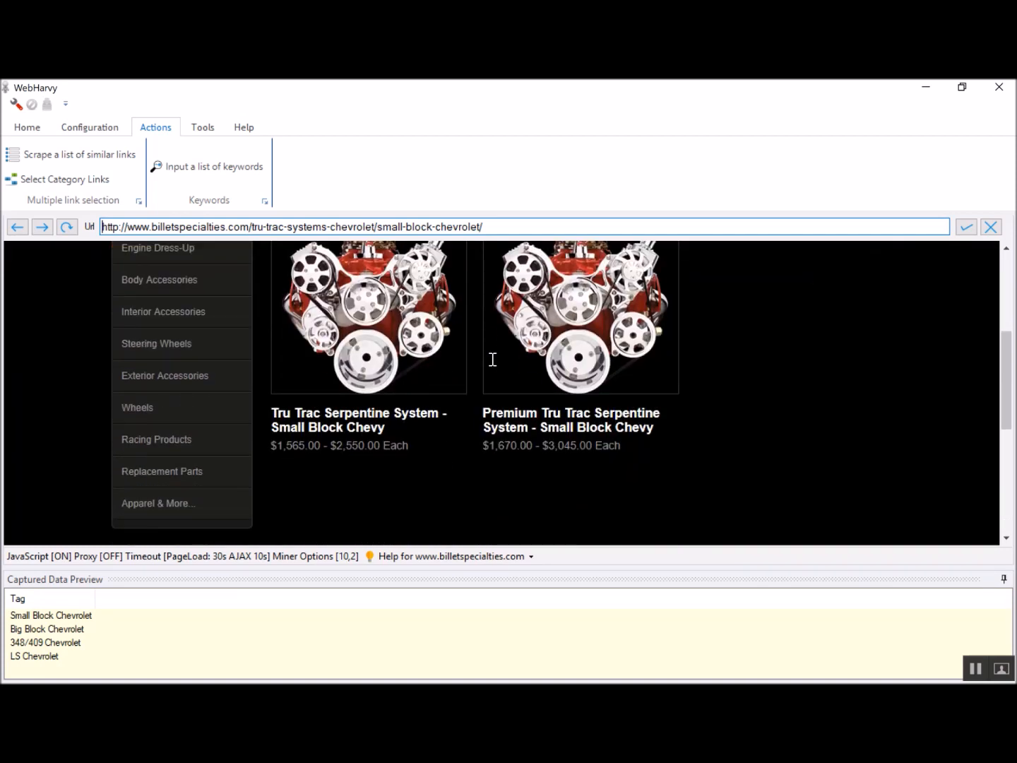
pyautogui.scroll(3, 493, 359)
pyautogui.scroll(-2, 492, 367)
pyautogui.scroll(3, 493, 366)
pyautogui.scroll(-4, 492, 366)
pyautogui.scroll(2, 492, 366)
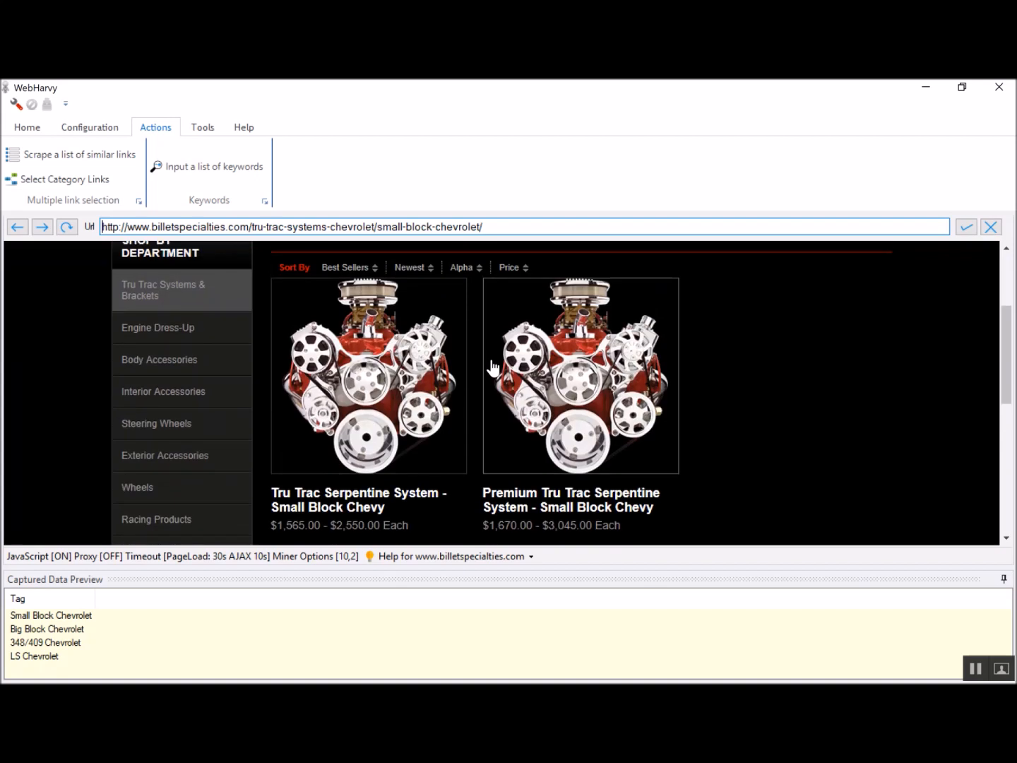
# Step: Start the scraping configuration and capture the first product's title text as "Name"
pyautogui.click(22, 127)
pyautogui.click(124, 164)
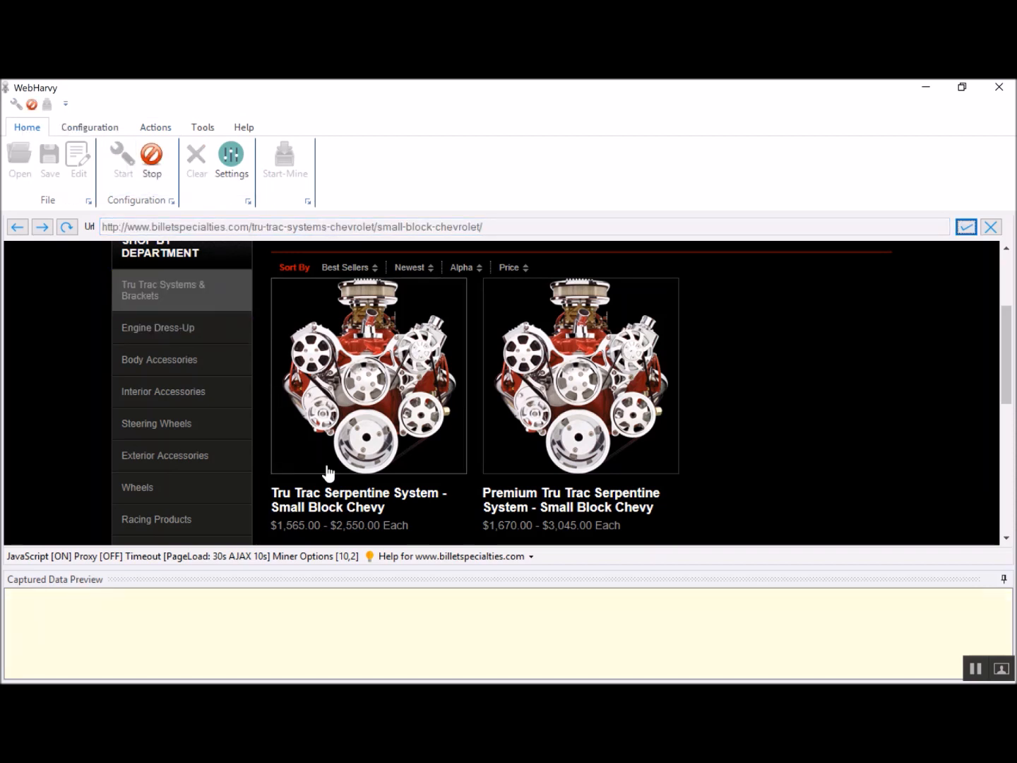
pyautogui.click(330, 506)
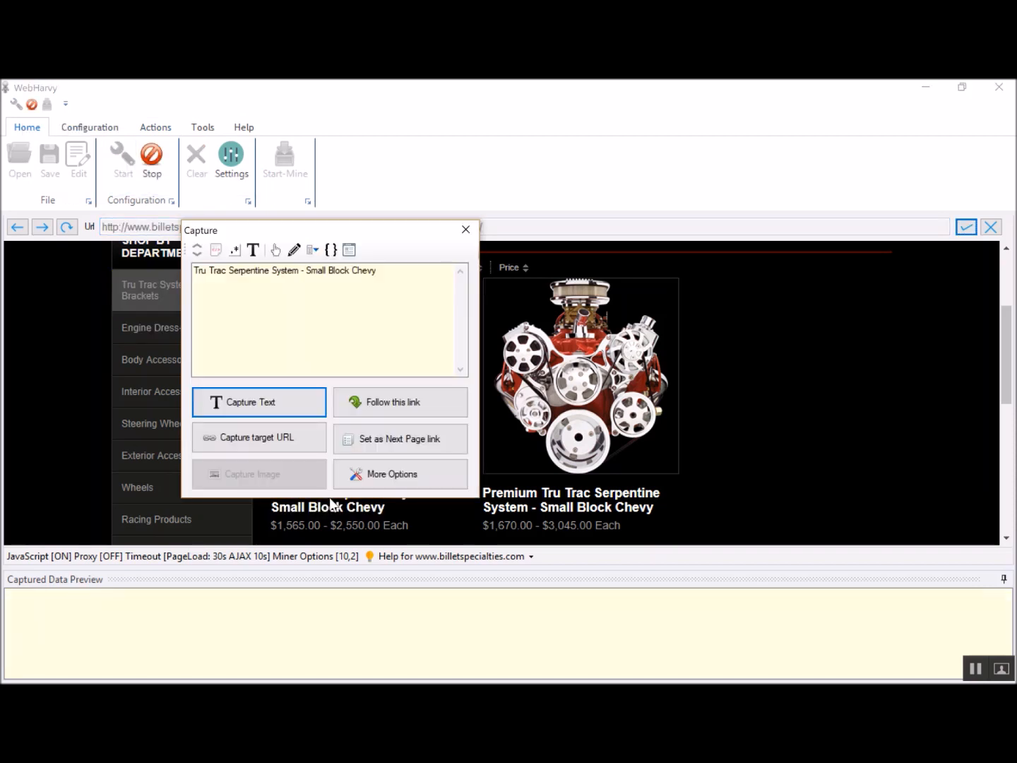
pyautogui.click(266, 408)
pyautogui.write('Name')
pyautogui.press('Return')
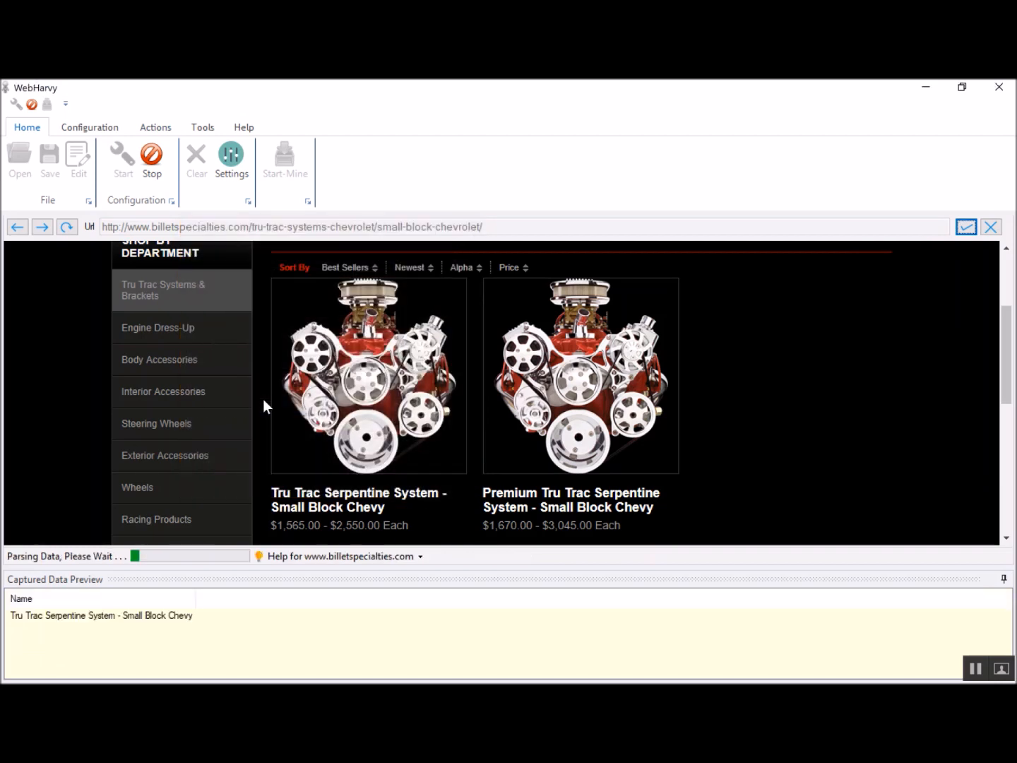
# Step: Capture the first product's price range text as "Price" and stop the scraping configuration
pyautogui.click(390, 526)
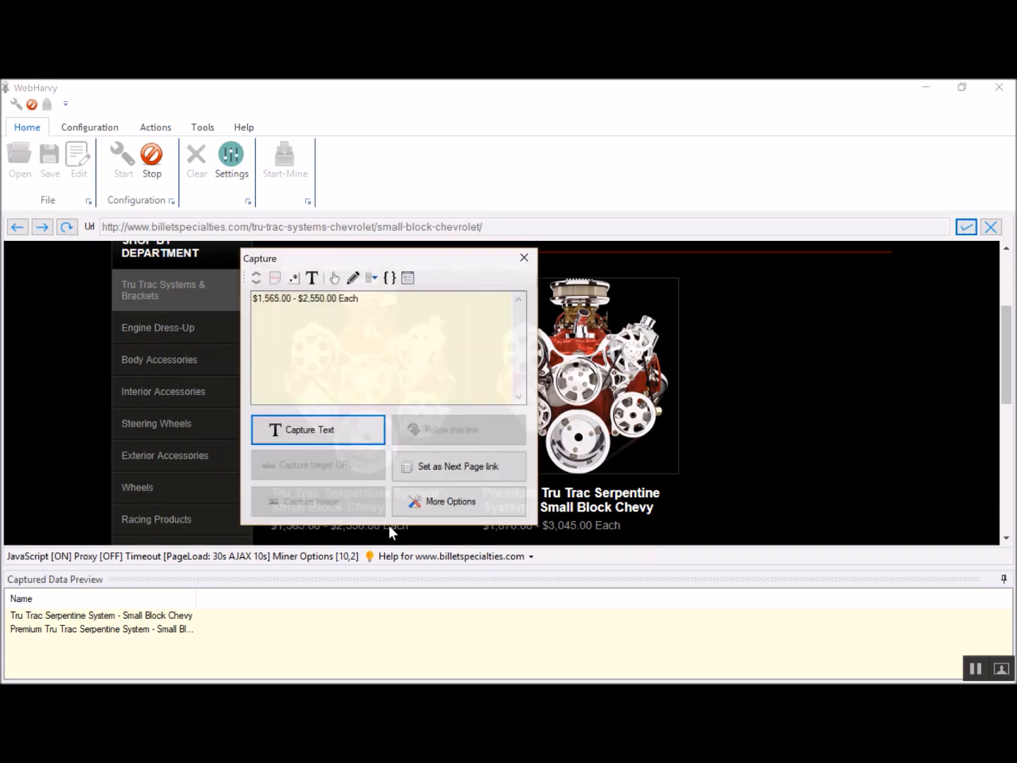
pyautogui.click(327, 444)
pyautogui.write('Price')
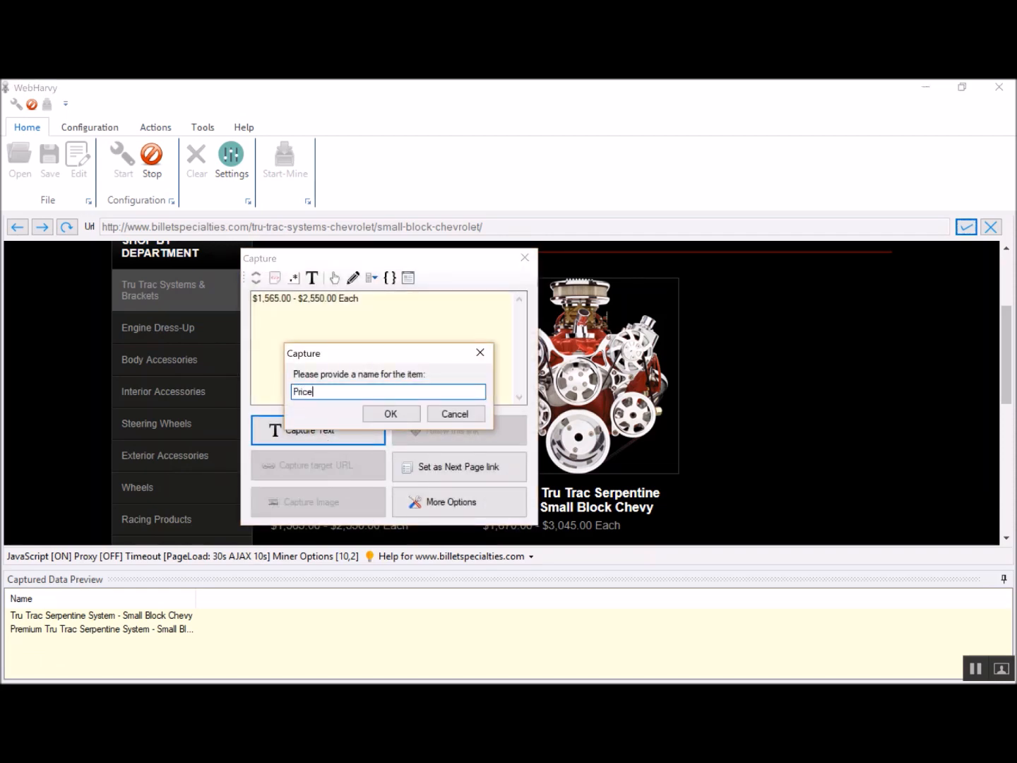
pyautogui.press('Return')
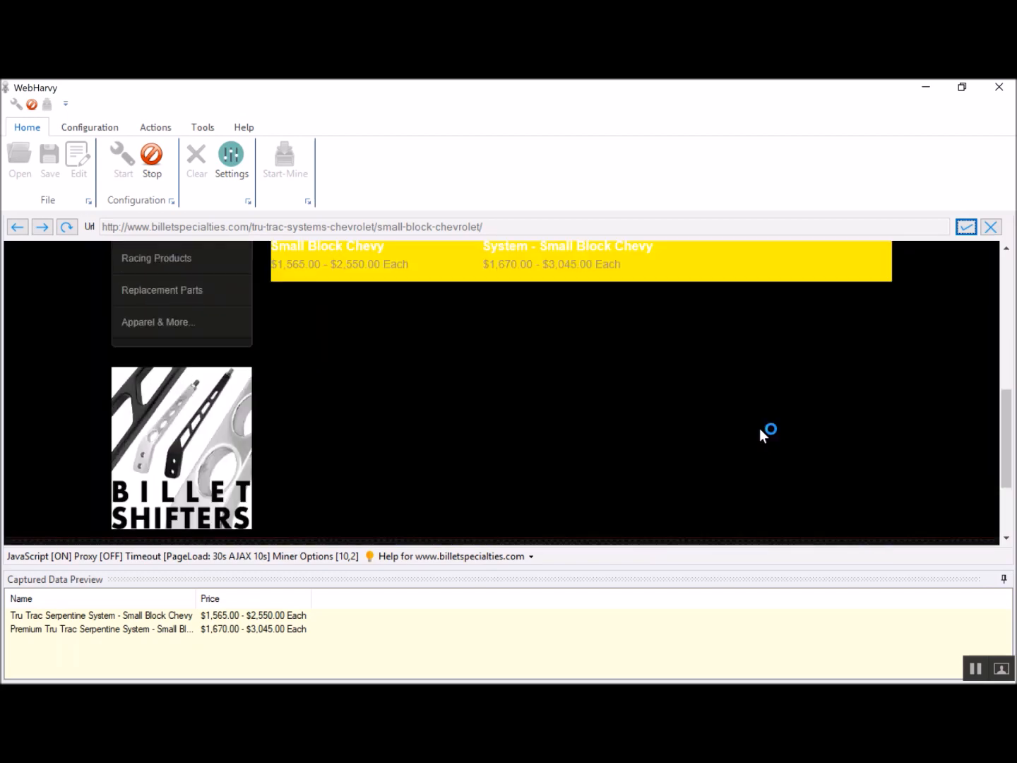
pyautogui.scroll(-2, 760, 428)
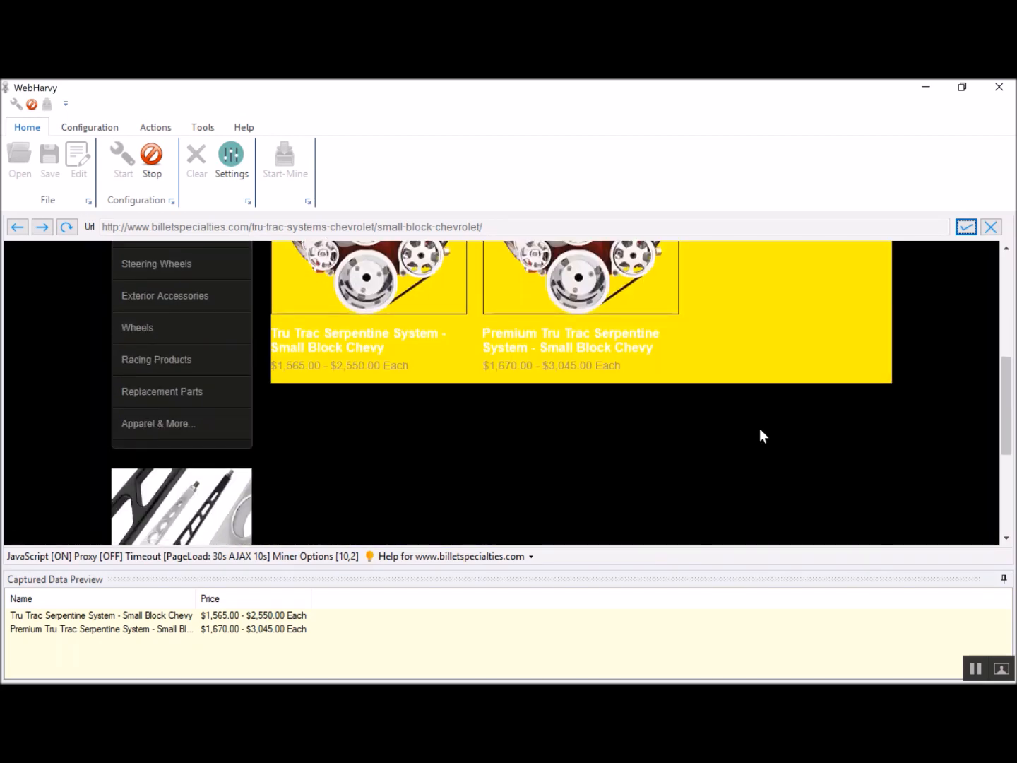
pyautogui.scroll(2, 760, 435)
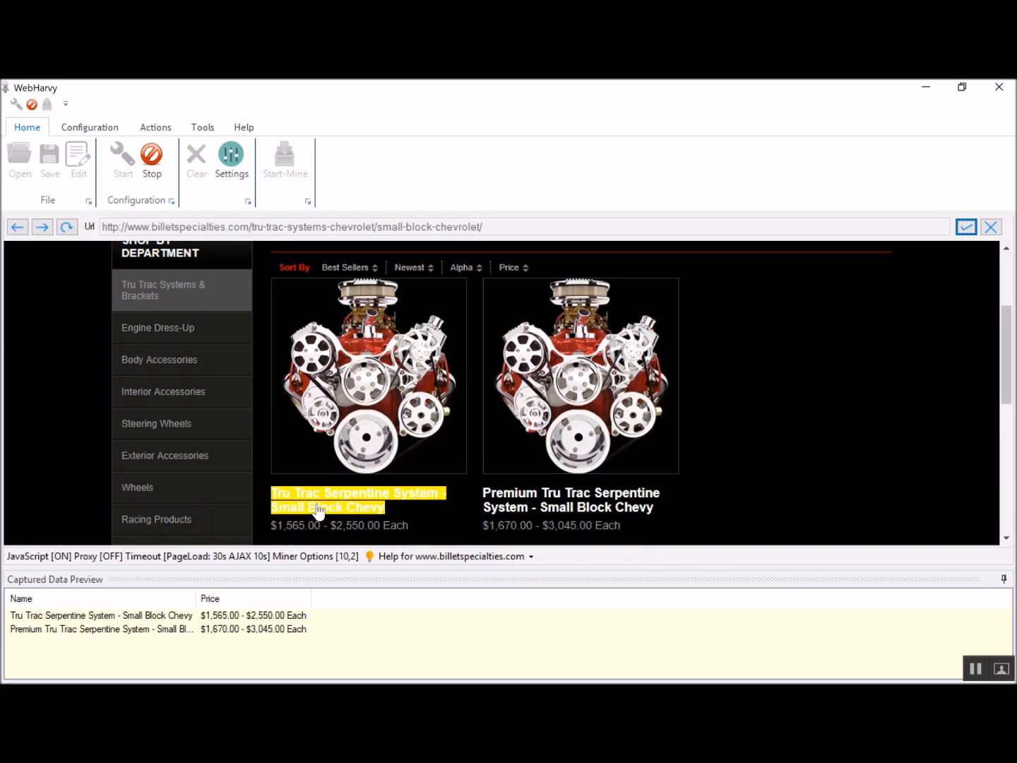
pyautogui.scroll(2, 355, 466)
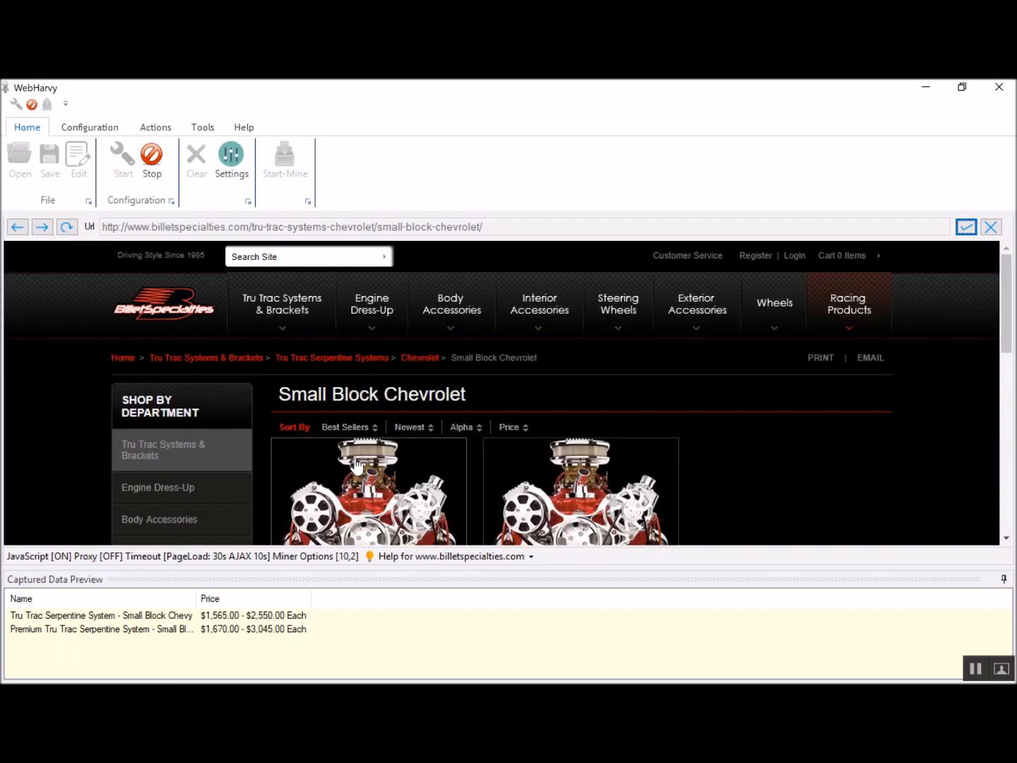
pyautogui.scroll(-4, 356, 466)
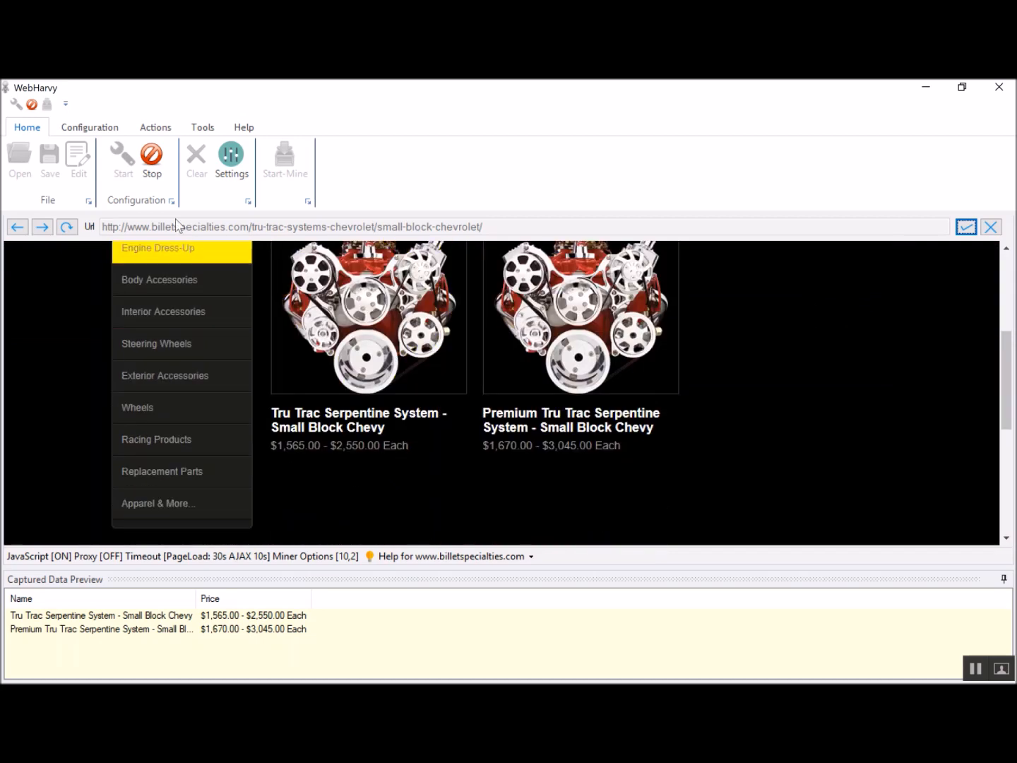
pyautogui.click(152, 171)
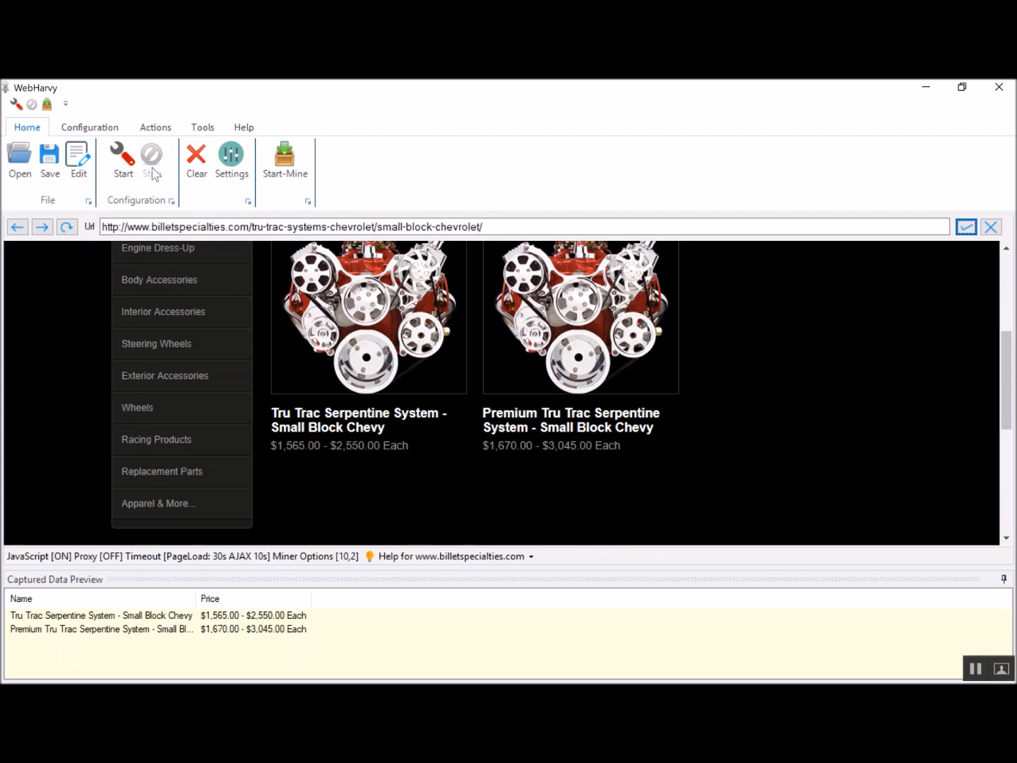
# Step: In the category/keyword settings, name the tag column "CatURL" and apply the settings
pyautogui.click(235, 173)
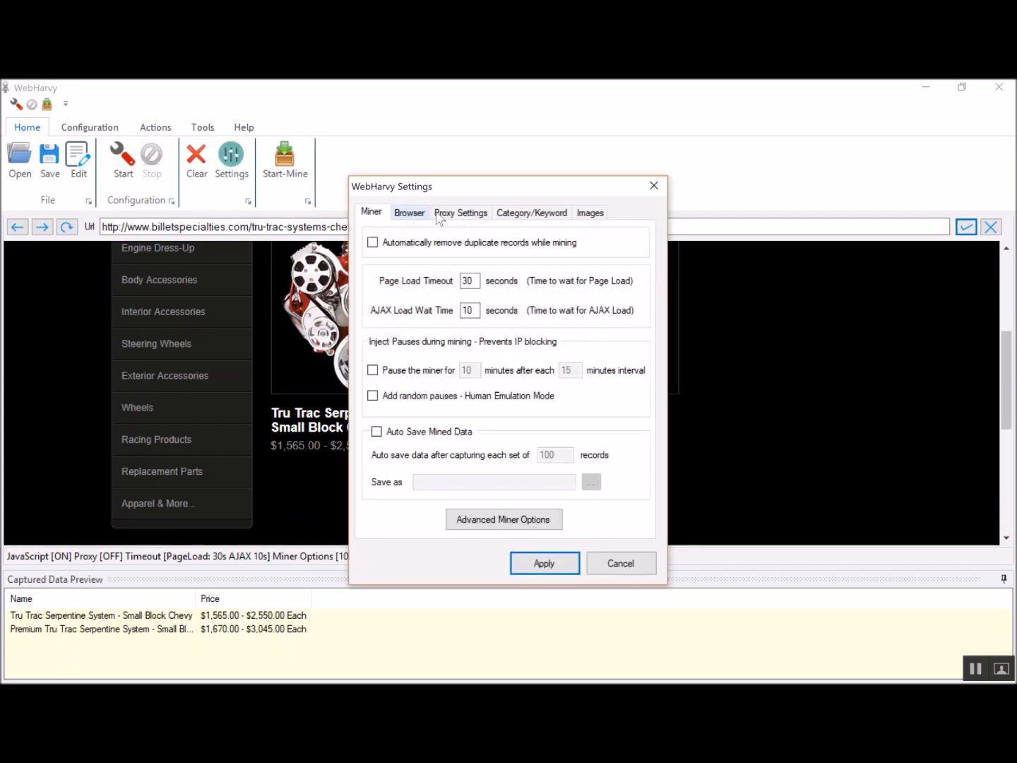
pyautogui.click(527, 215)
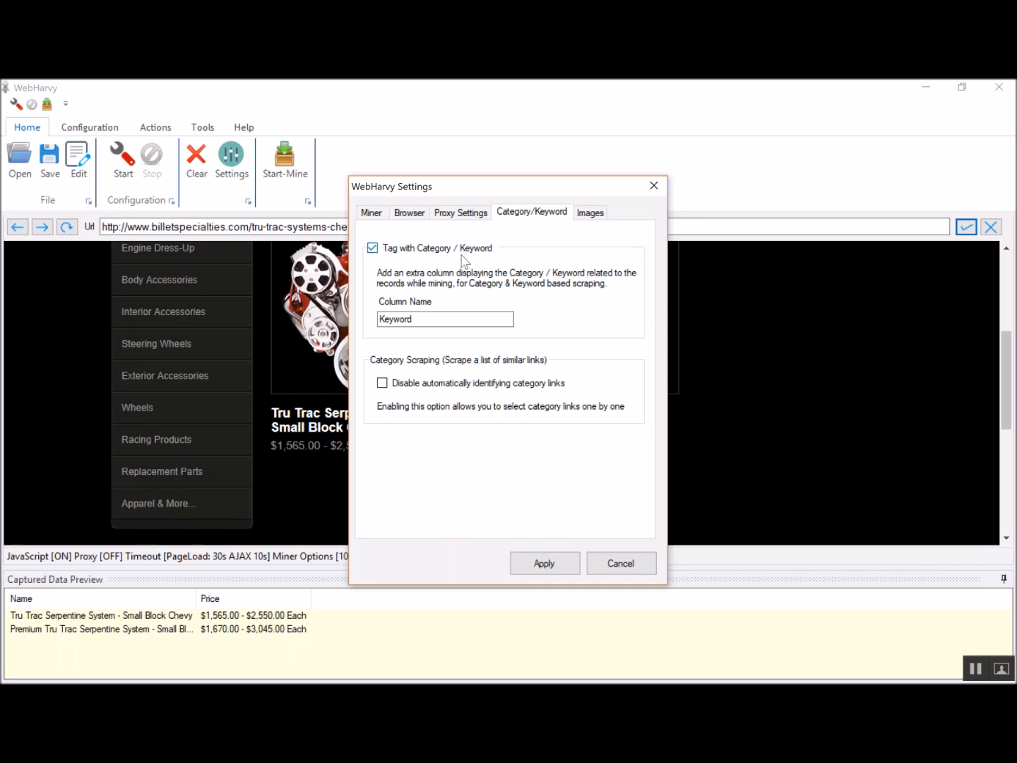
pyautogui.click(428, 316)
pyautogui.press('BackSpace')
pyautogui.press('BackSpace')
pyautogui.press('BackSpace')
pyautogui.press('BackSpace')
pyautogui.press('BackSpace')
pyautogui.press('BackSpace')
pyautogui.write('Catu')
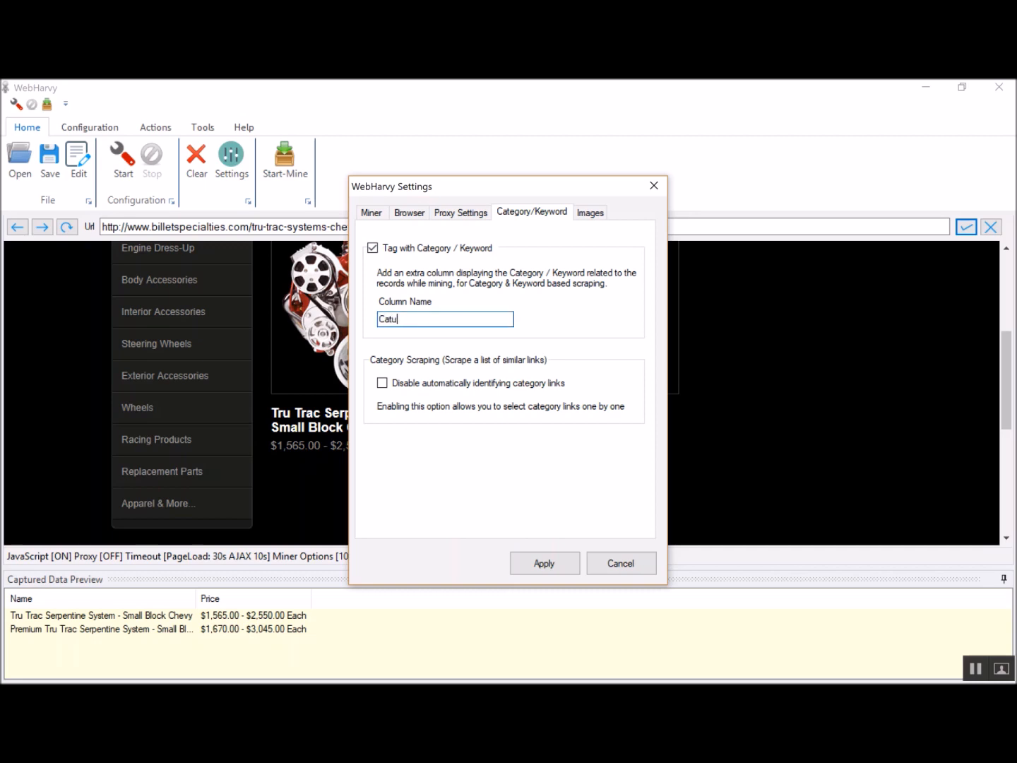
pyautogui.write('URL')
pyautogui.doubleClick(382, 319)
pyautogui.click(419, 320)
pyautogui.click(523, 557)
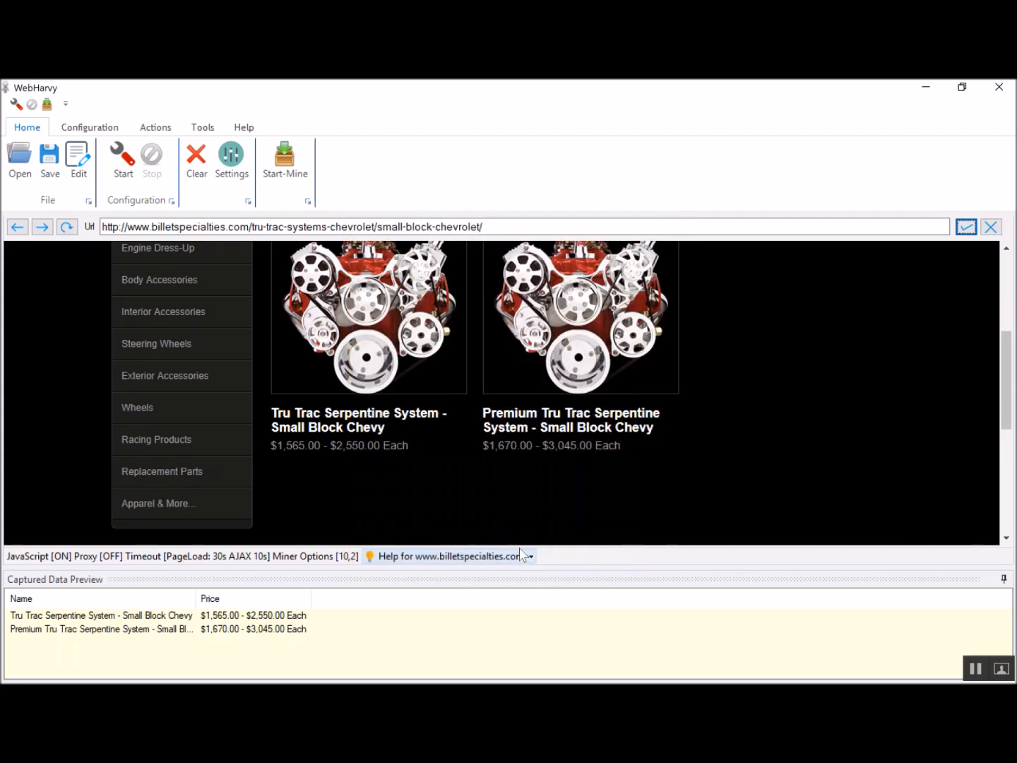
# Step: Open the miner and start mining product data from the configured category links
pyautogui.click(297, 158)
pyautogui.click(540, 575)
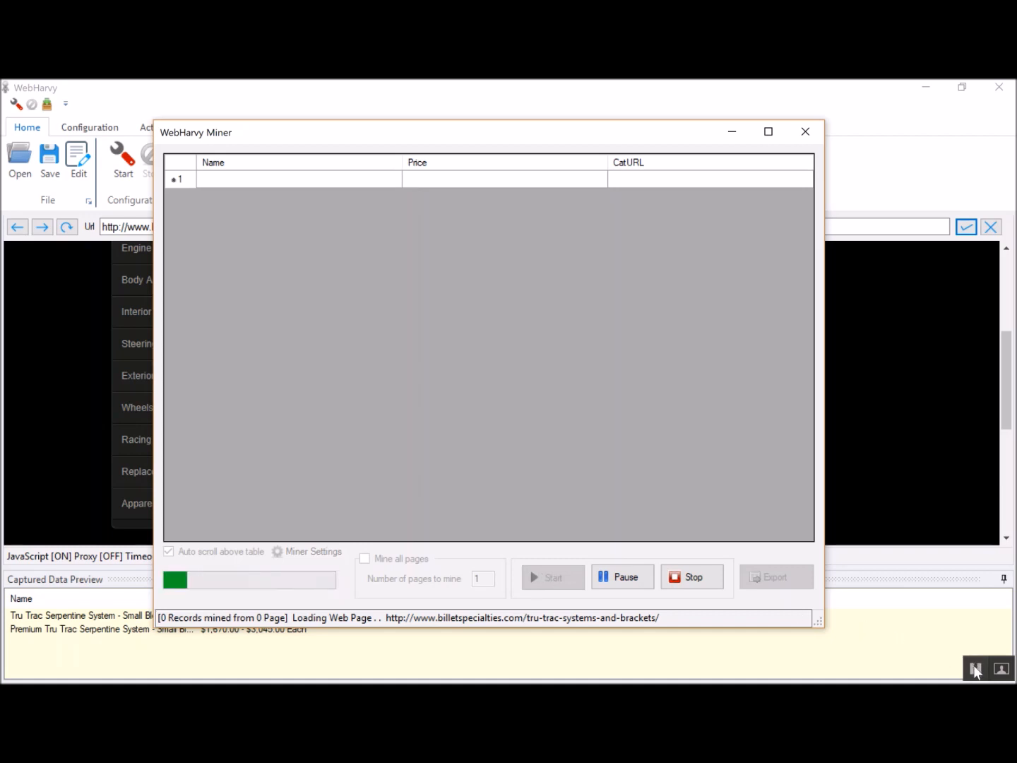
pyautogui.click(975, 668)
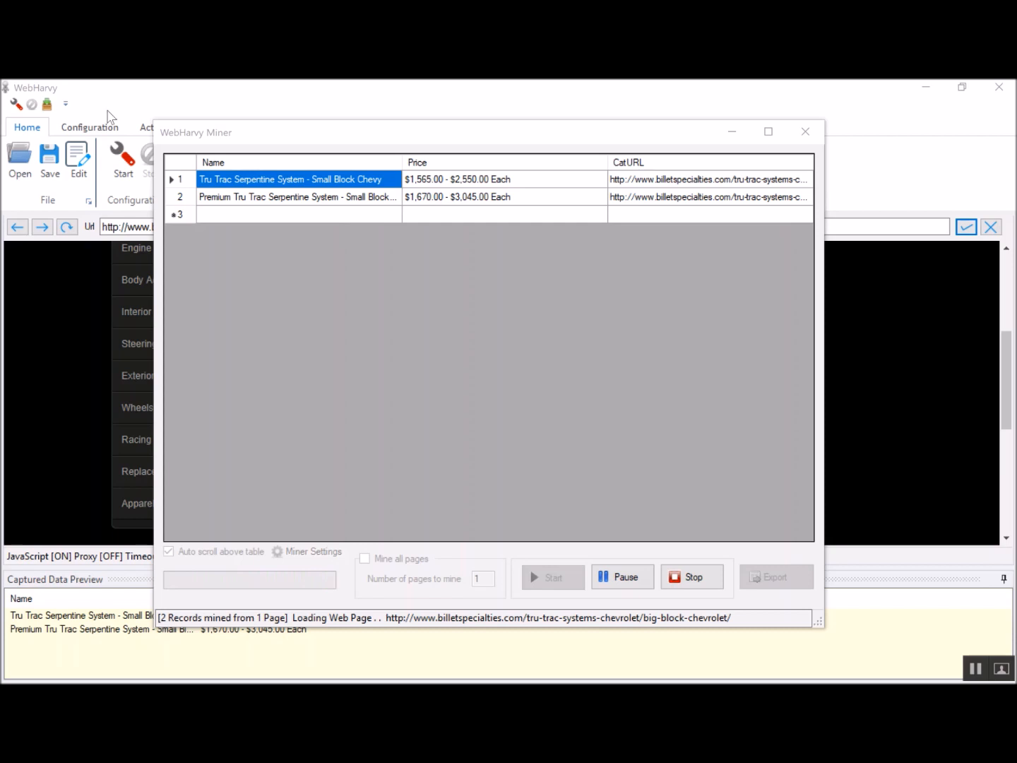
# Step: Narrow the Price and Name columns to show the complete CatURL values, and stop the mining
pyautogui.click(672, 185)
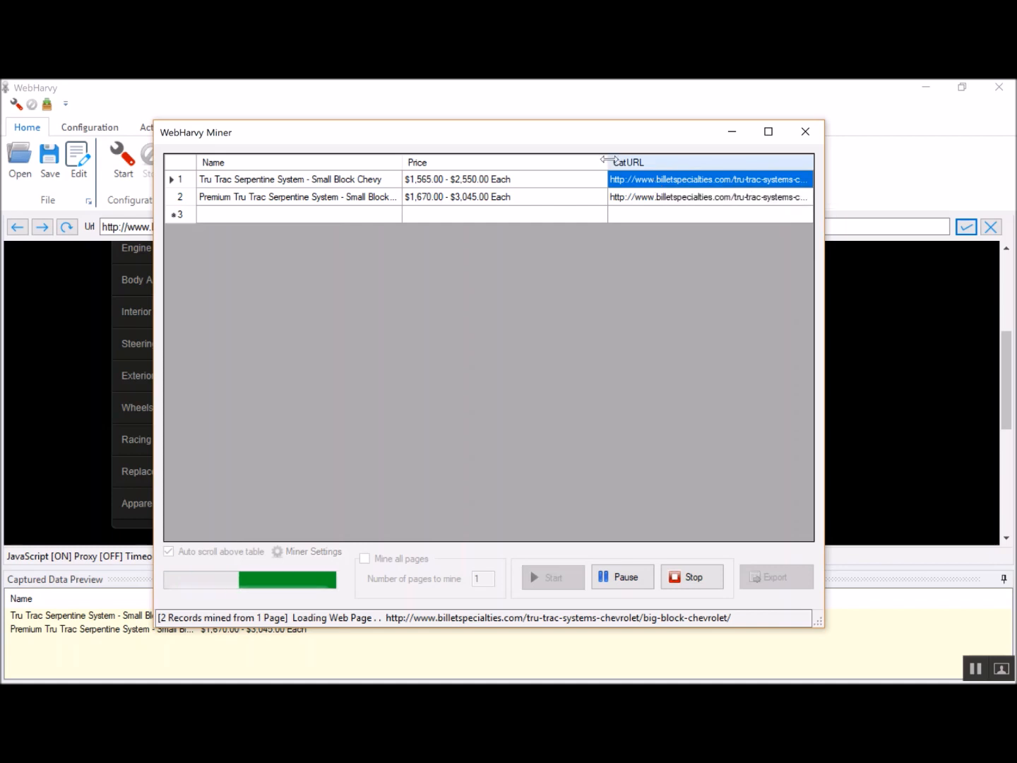
pyautogui.moveTo(607, 162); pyautogui.dragTo(485, 167)
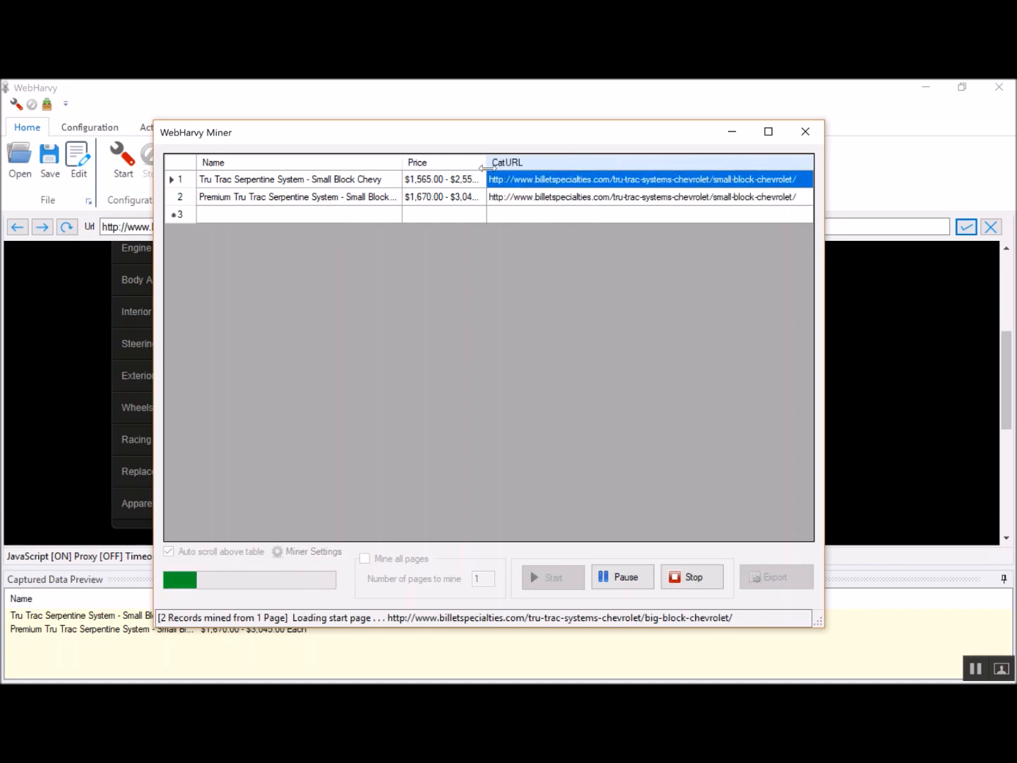
pyautogui.moveTo(399, 163); pyautogui.dragTo(375, 165)
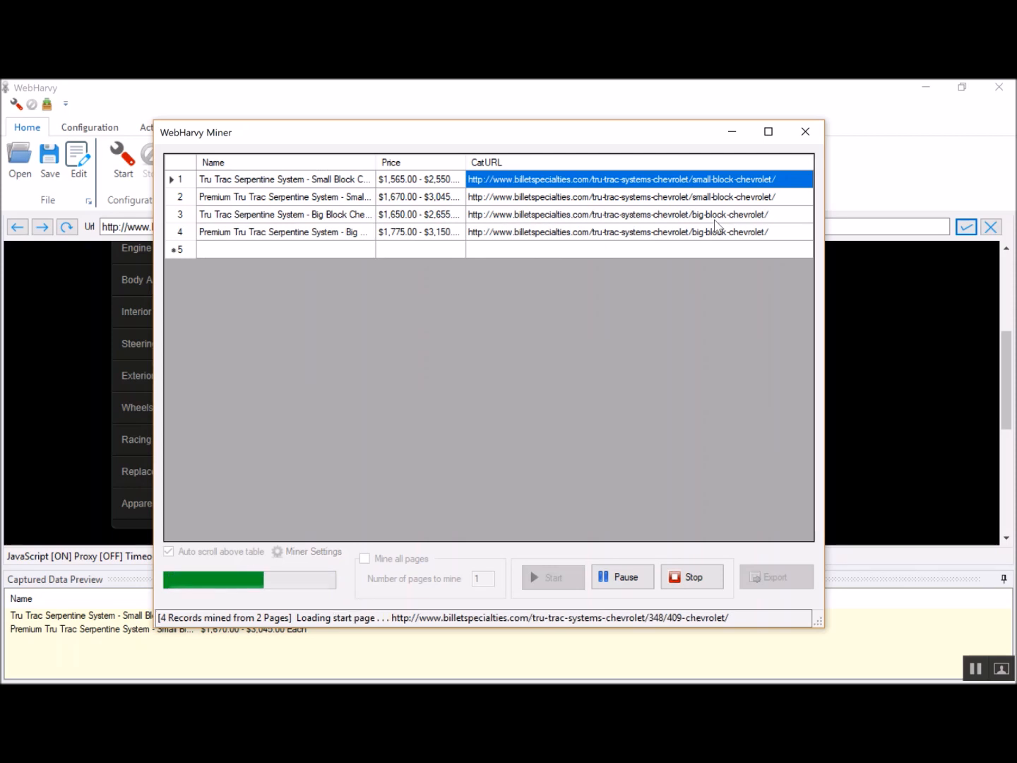
pyautogui.click(690, 581)
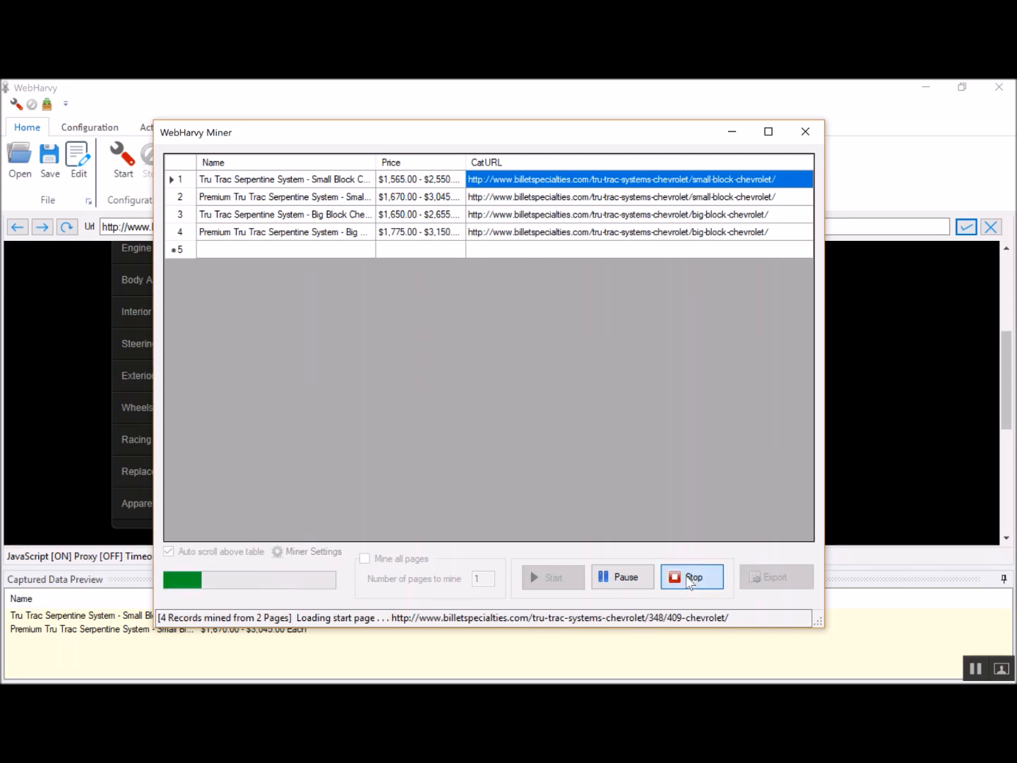
pyautogui.click(99, 101)
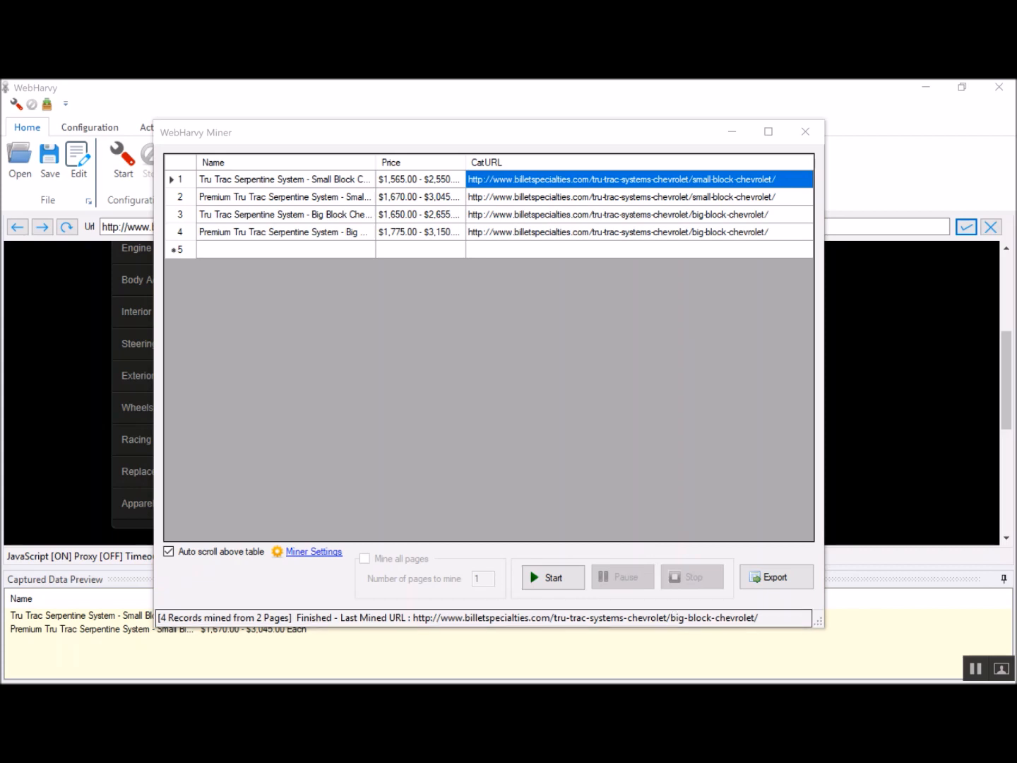
# Step: Switch to the toysrus.com category page and scrape its list of similar links, starting from "Action Figures & Hero Play, NERF Blasters"
pyautogui.moveTo(727, 697)
pyautogui.click(611, 646)
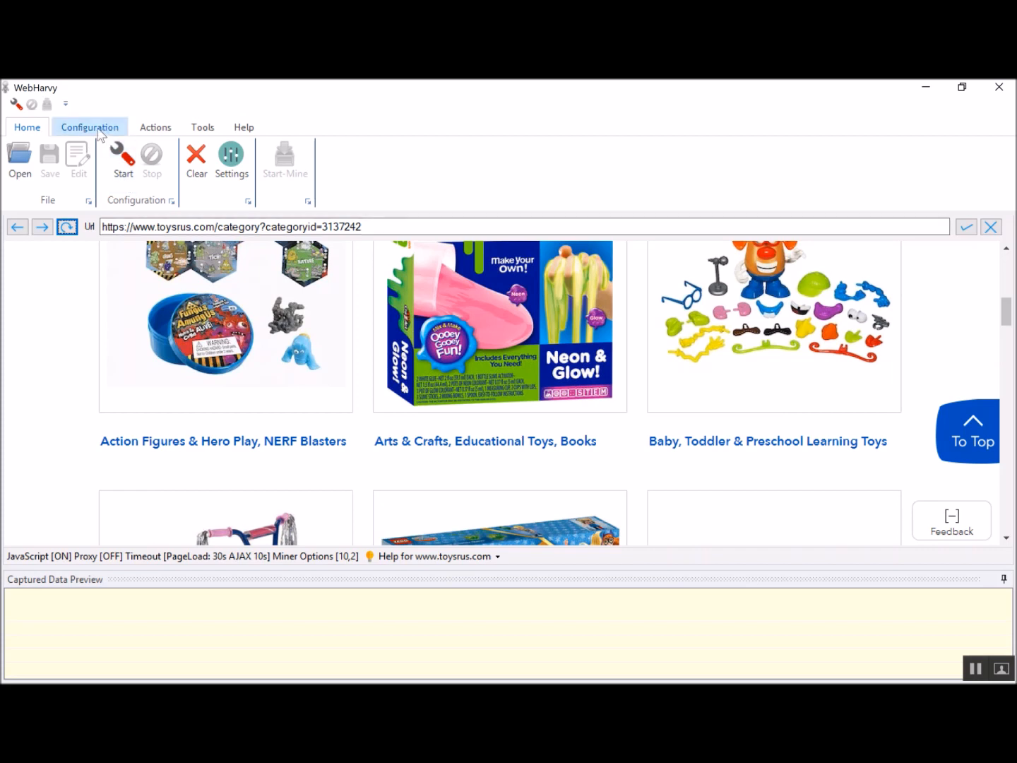
pyautogui.click(161, 130)
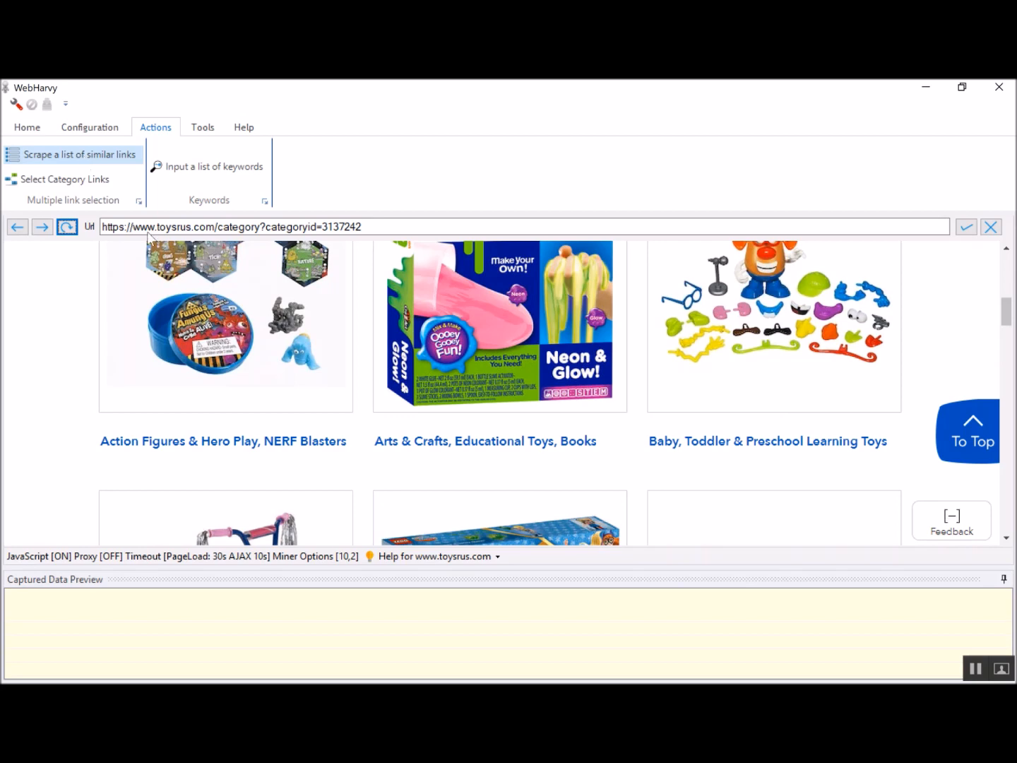
pyautogui.click(77, 180)
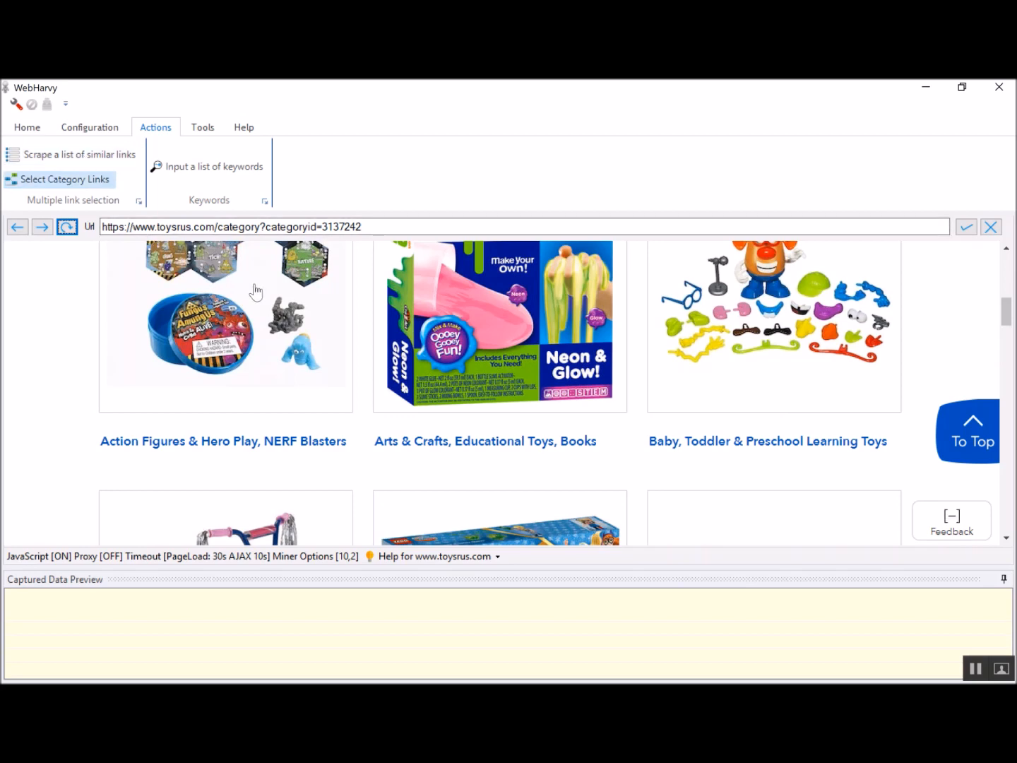
pyautogui.scroll(2, 256, 291)
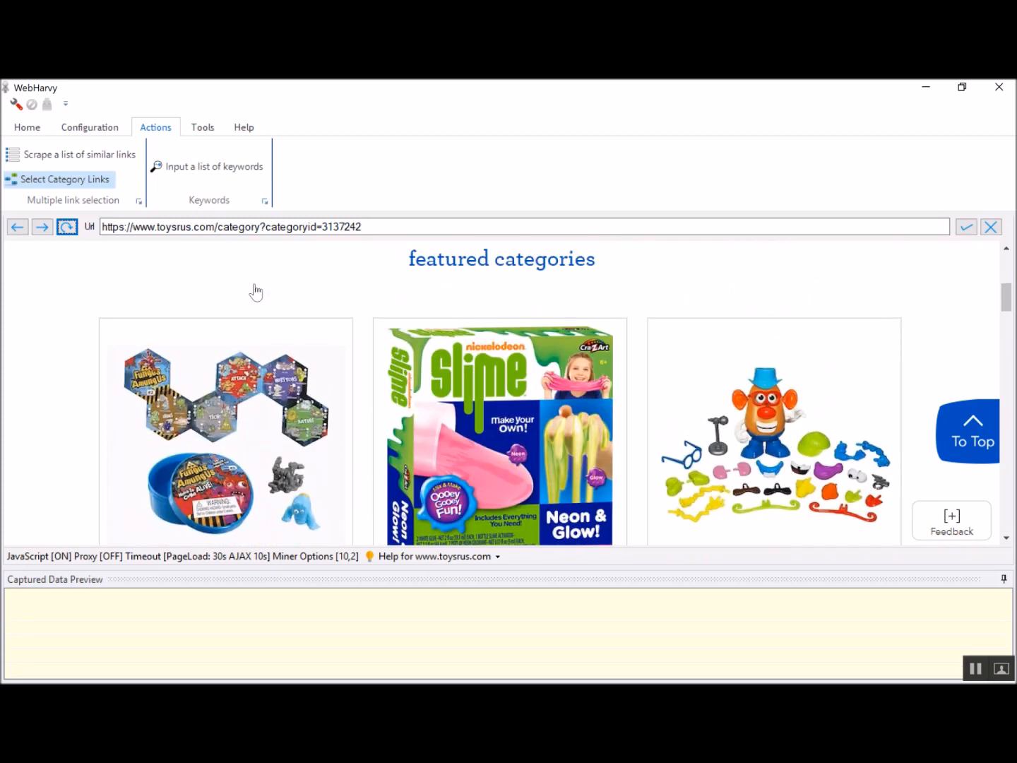
pyautogui.scroll(-1, 255, 291)
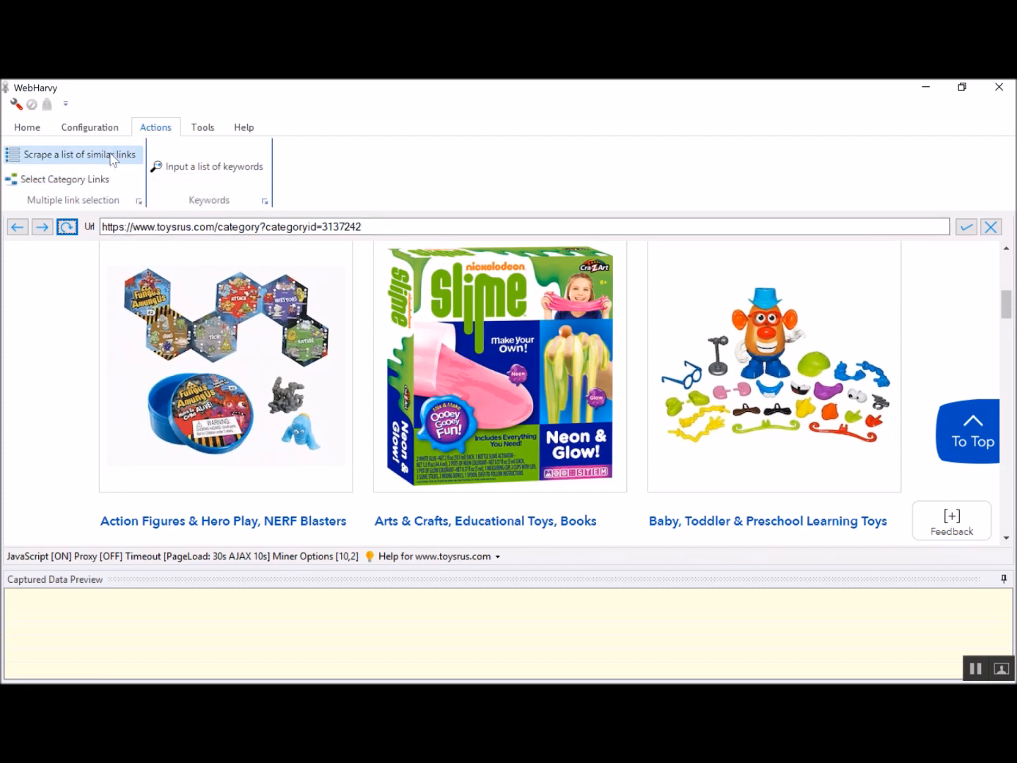
pyautogui.click(115, 156)
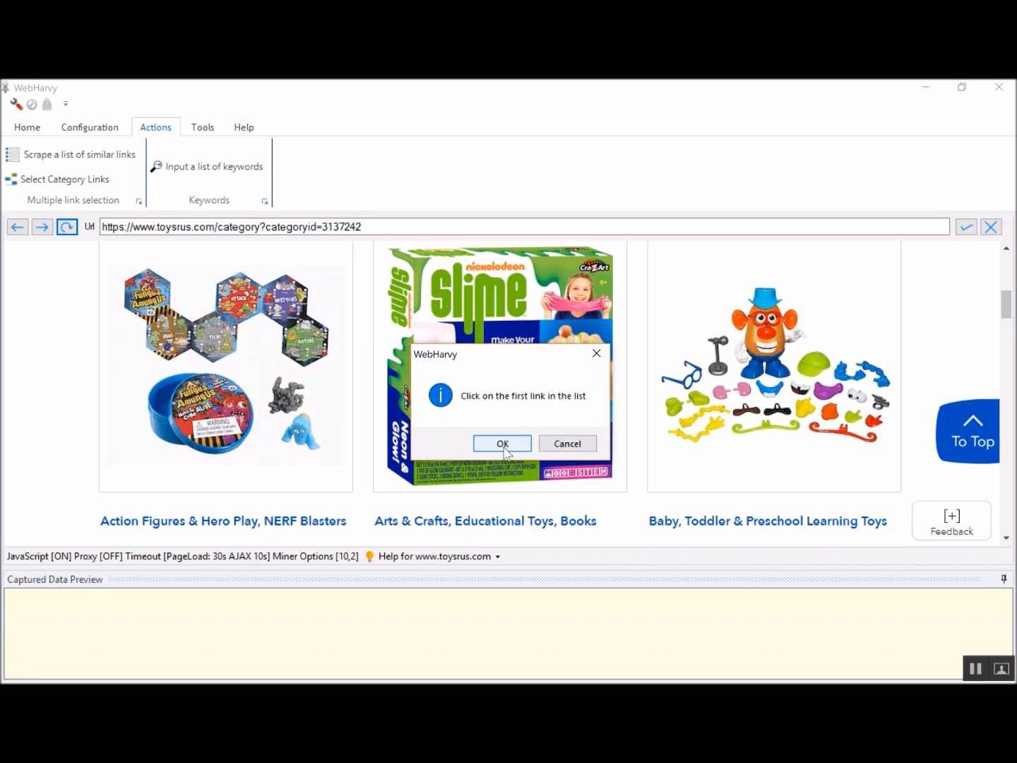
pyautogui.click(502, 445)
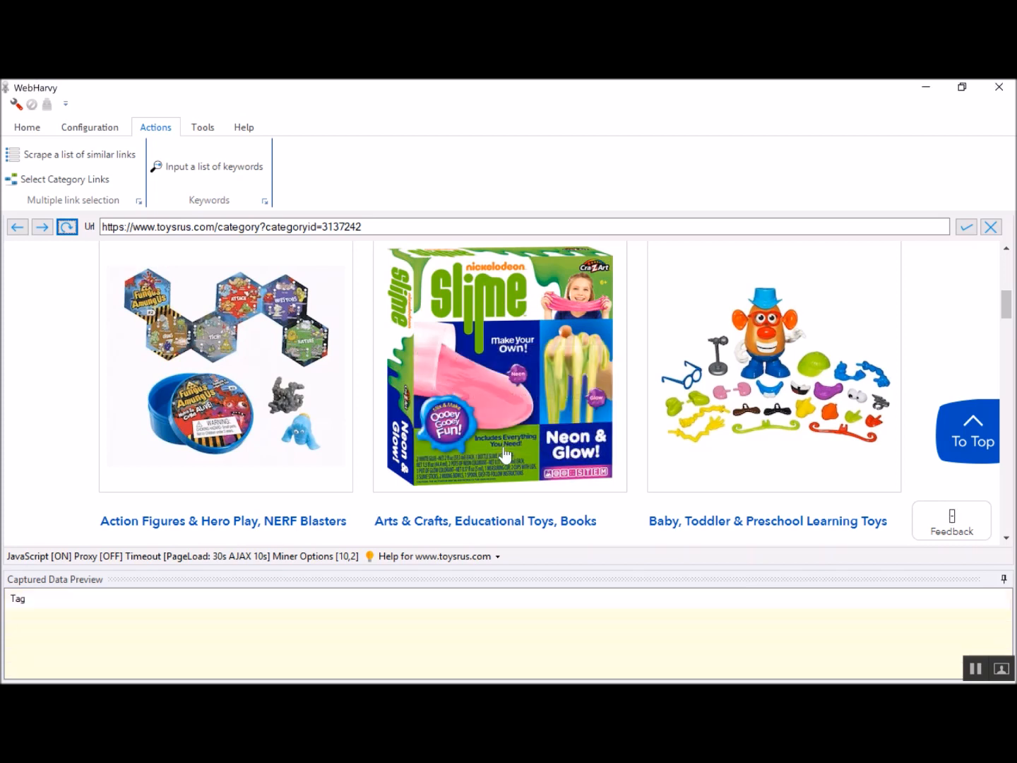
pyautogui.click(296, 527)
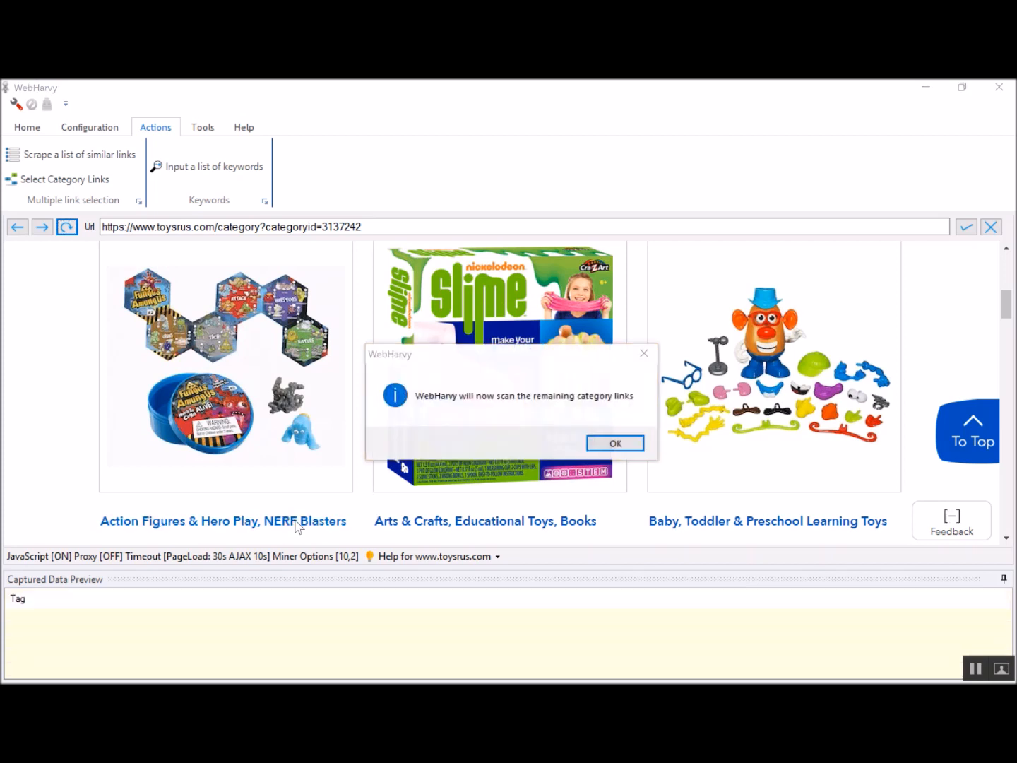
pyautogui.click(606, 442)
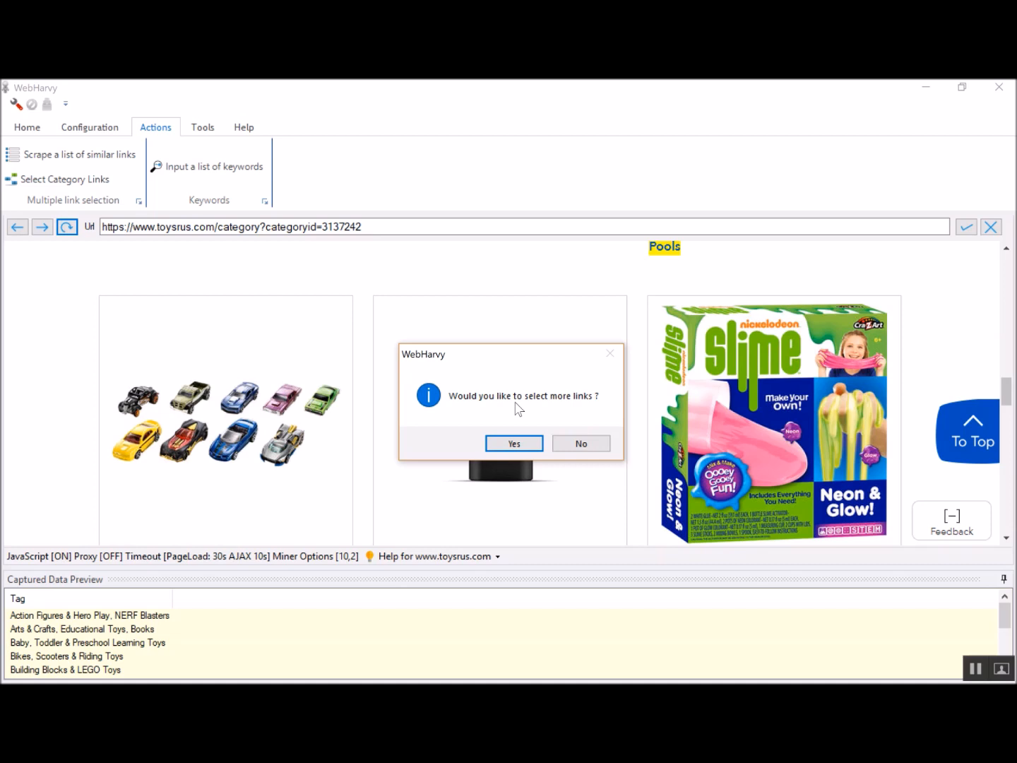
# Step: Choose to select more category links one by one and end the selection without adding any
pyautogui.click(515, 443)
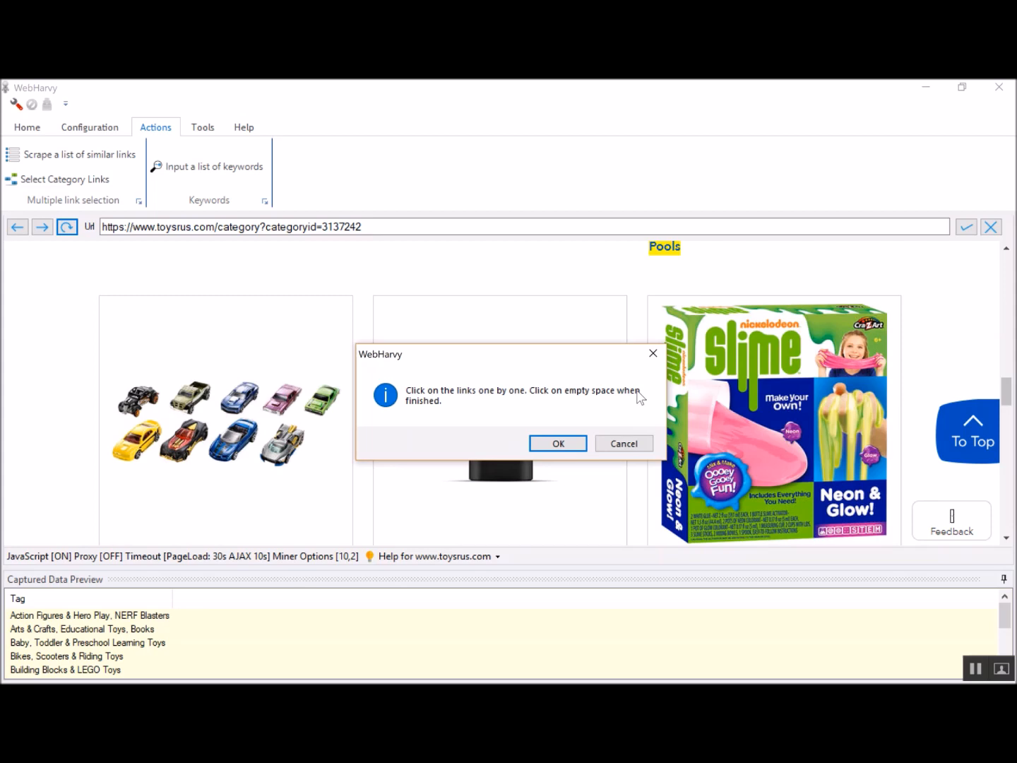
pyautogui.click(544, 443)
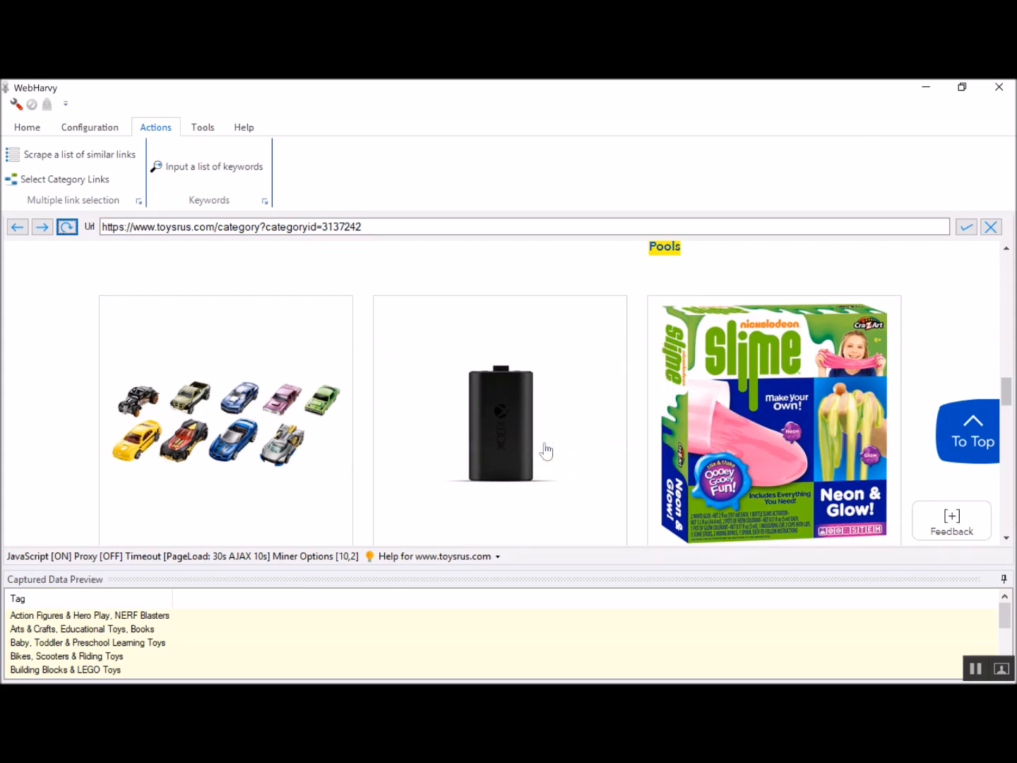
pyautogui.scroll(-1, 544, 452)
pyautogui.scroll(8, 546, 451)
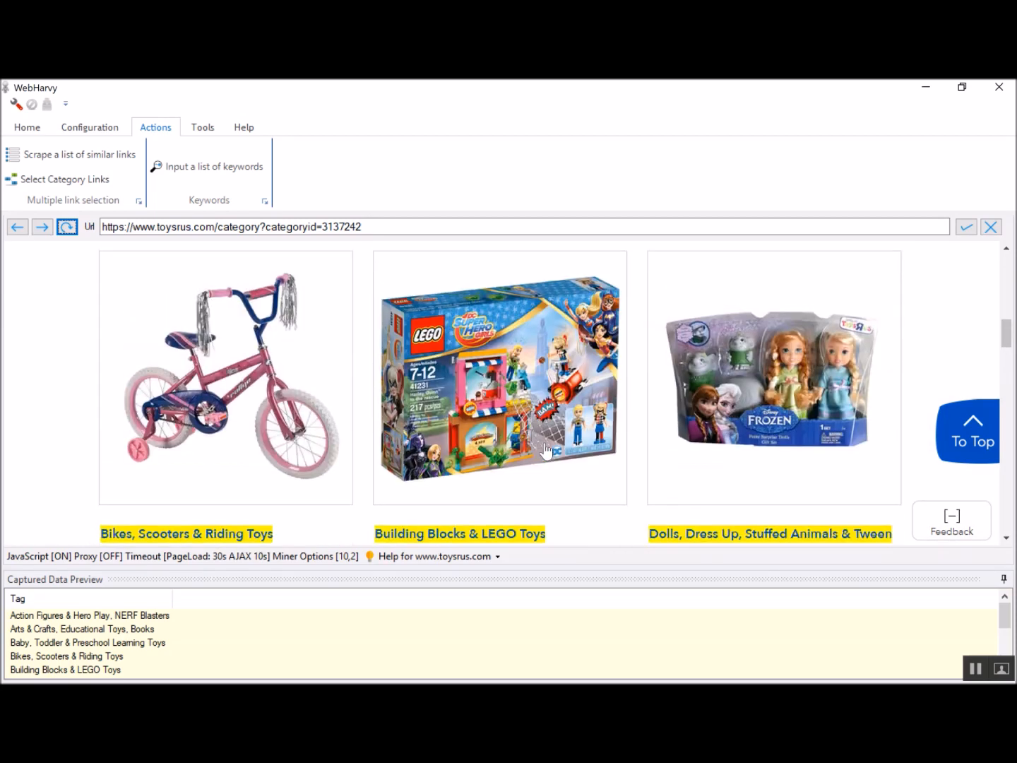
pyautogui.scroll(-1, 546, 450)
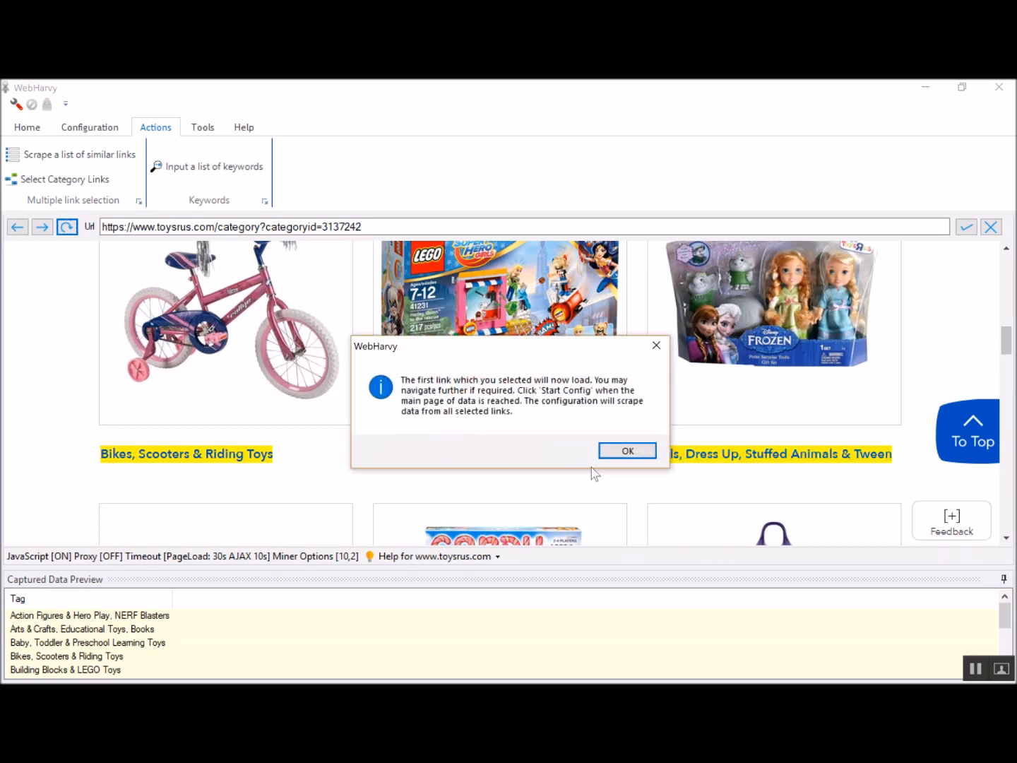
# Step: Load the first selected category link, bring its product listings into view, and start the configuration
pyautogui.click(643, 451)
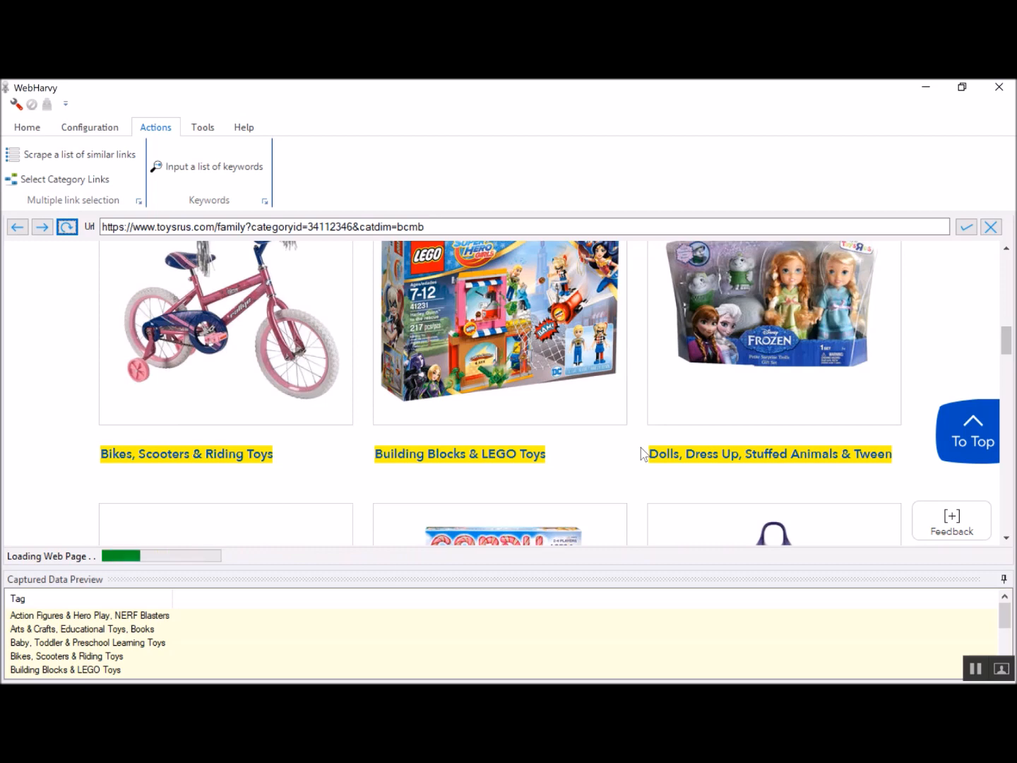
pyautogui.scroll(-3, 593, 442)
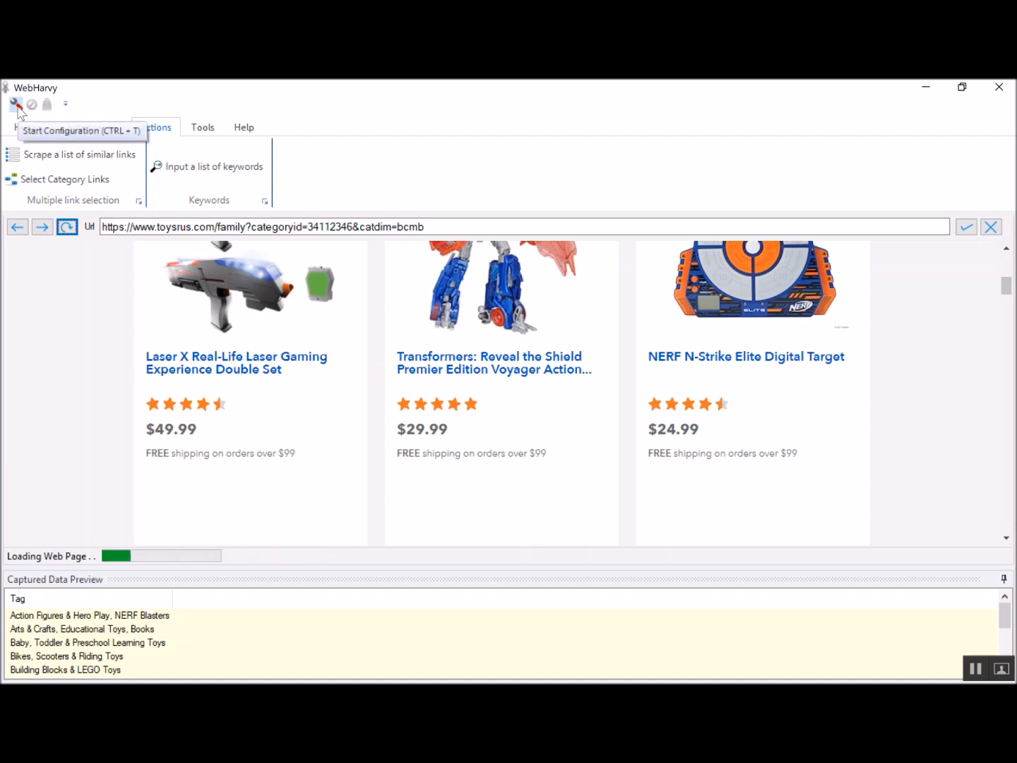
pyautogui.click(32, 128)
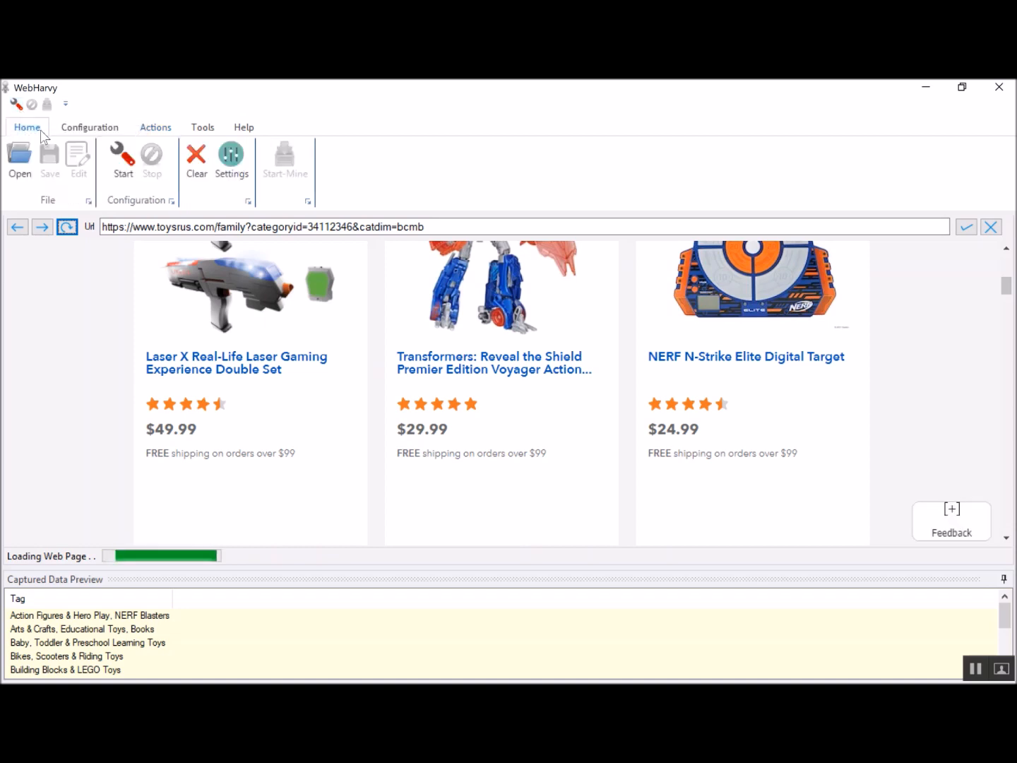
pyautogui.click(113, 159)
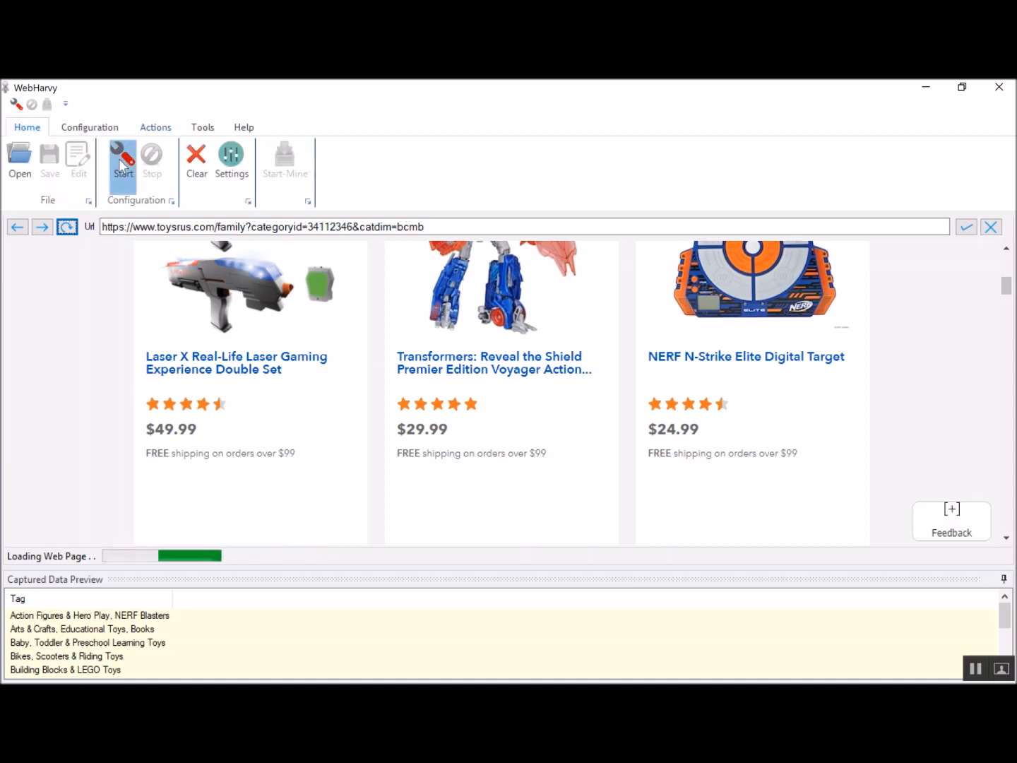
# Step: Capture the text of the first product's title, "Laser X Real-Life Laser Gaming Experience Double Set", as "Name"
pyautogui.click(216, 358)
pyautogui.click(130, 533)
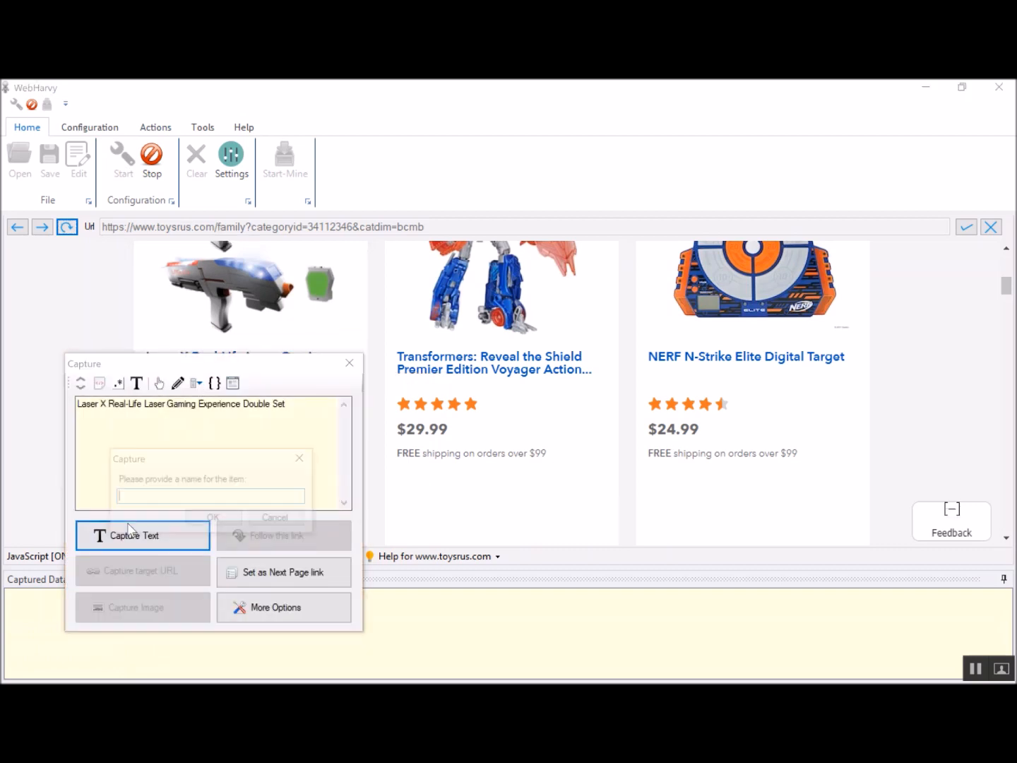
pyautogui.write('Name')
pyautogui.press('Return')
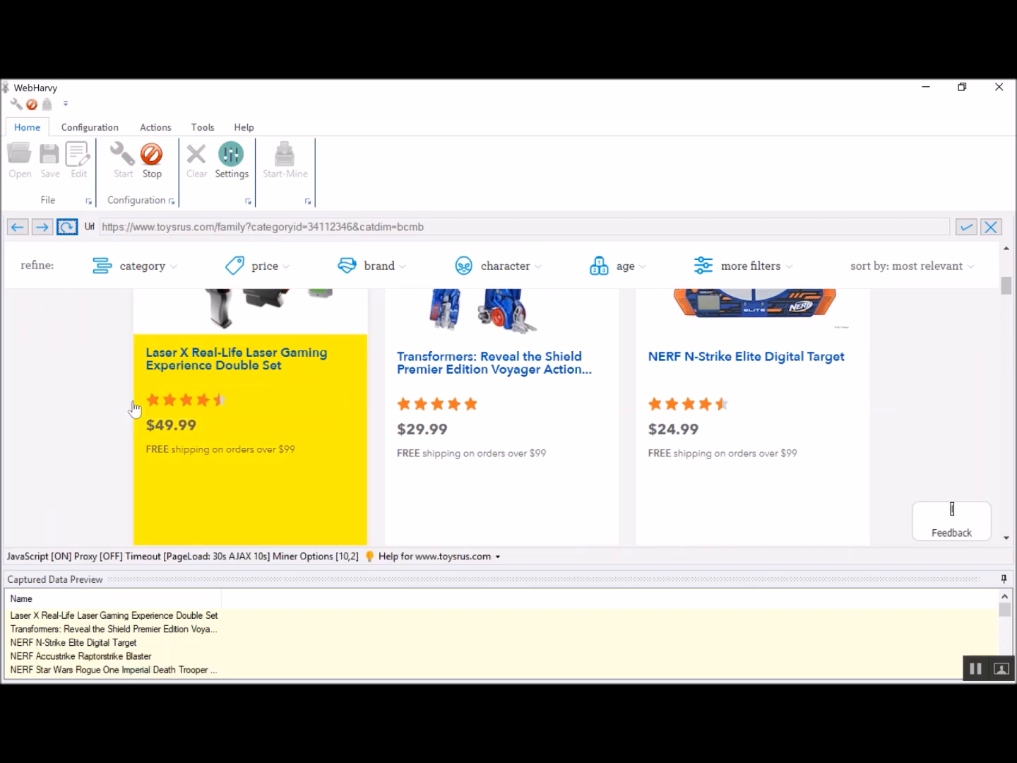
# Step: Capture the first product's price text as "Price"
pyautogui.click(134, 408)
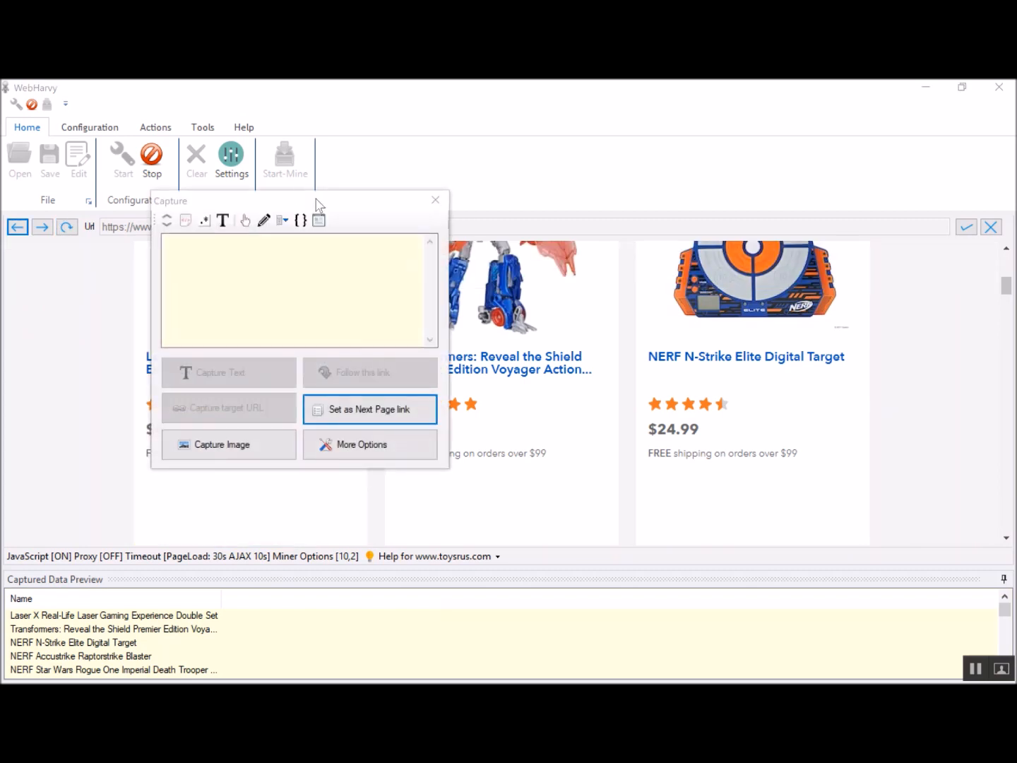
pyautogui.click(435, 200)
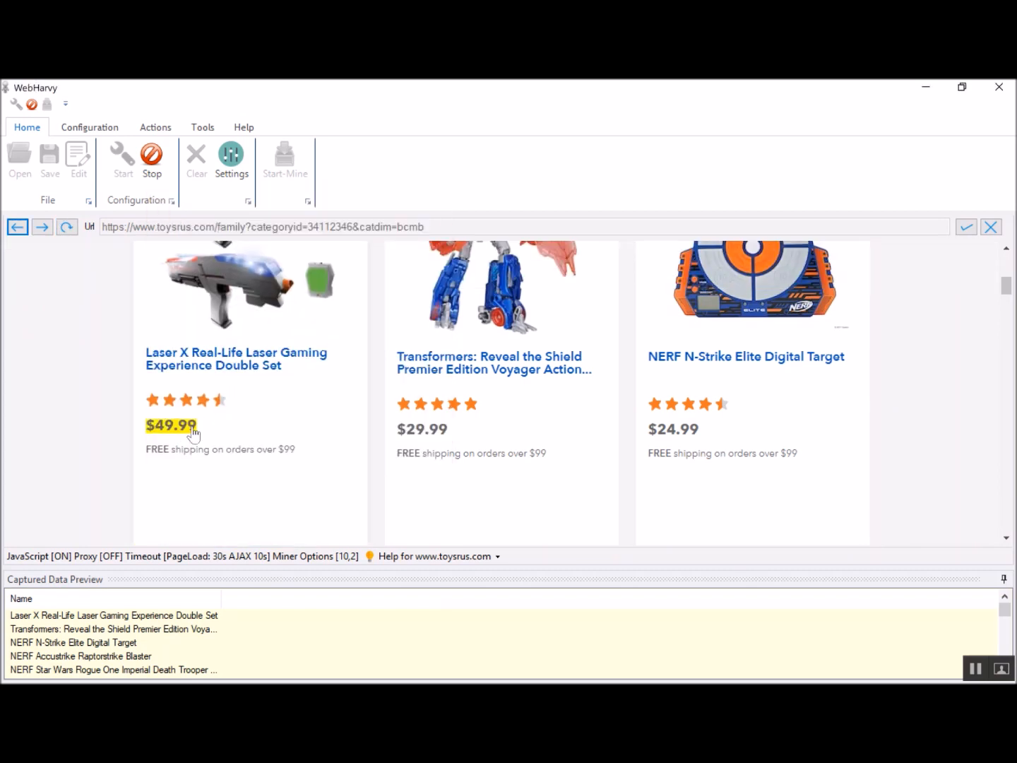
pyautogui.click(187, 430)
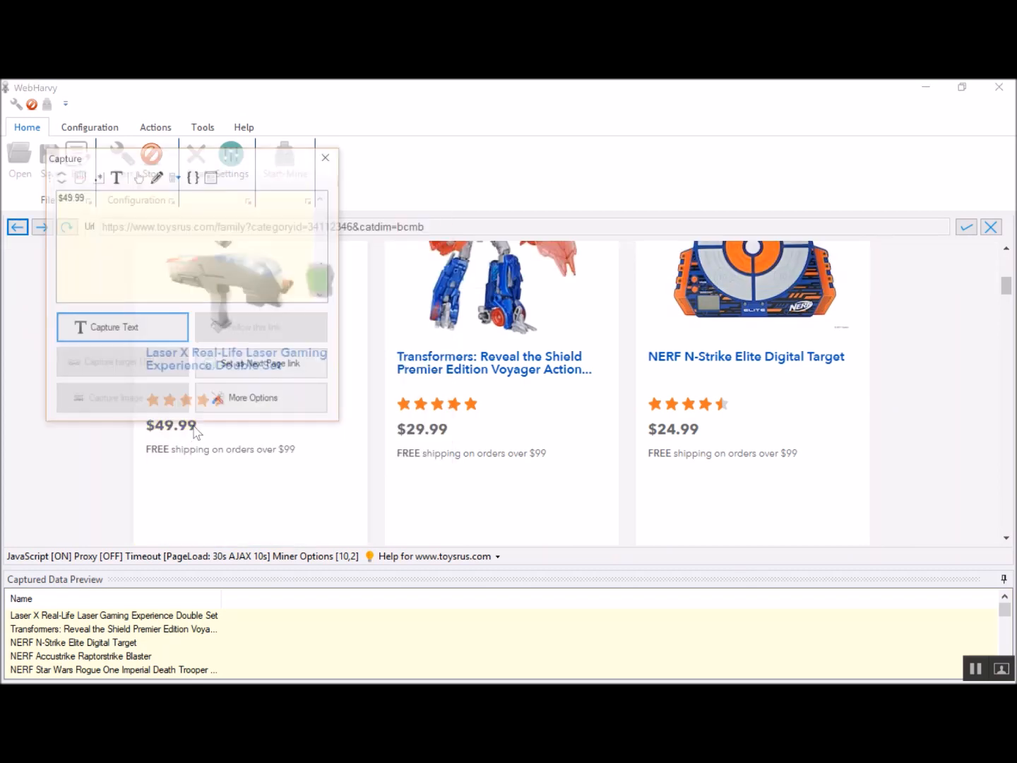
pyautogui.click(137, 329)
pyautogui.write('Price')
pyautogui.press('Return')
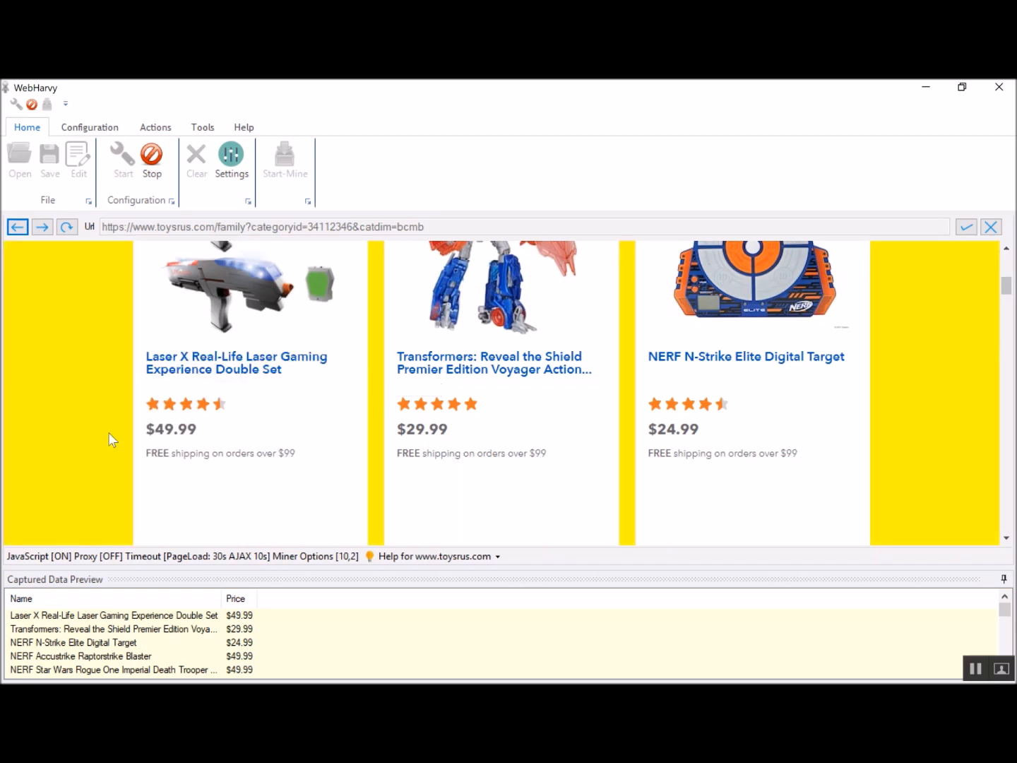
# Step: Open the list of additional URLs in the configuration to view the selected category links
pyautogui.scroll(5, 110, 440)
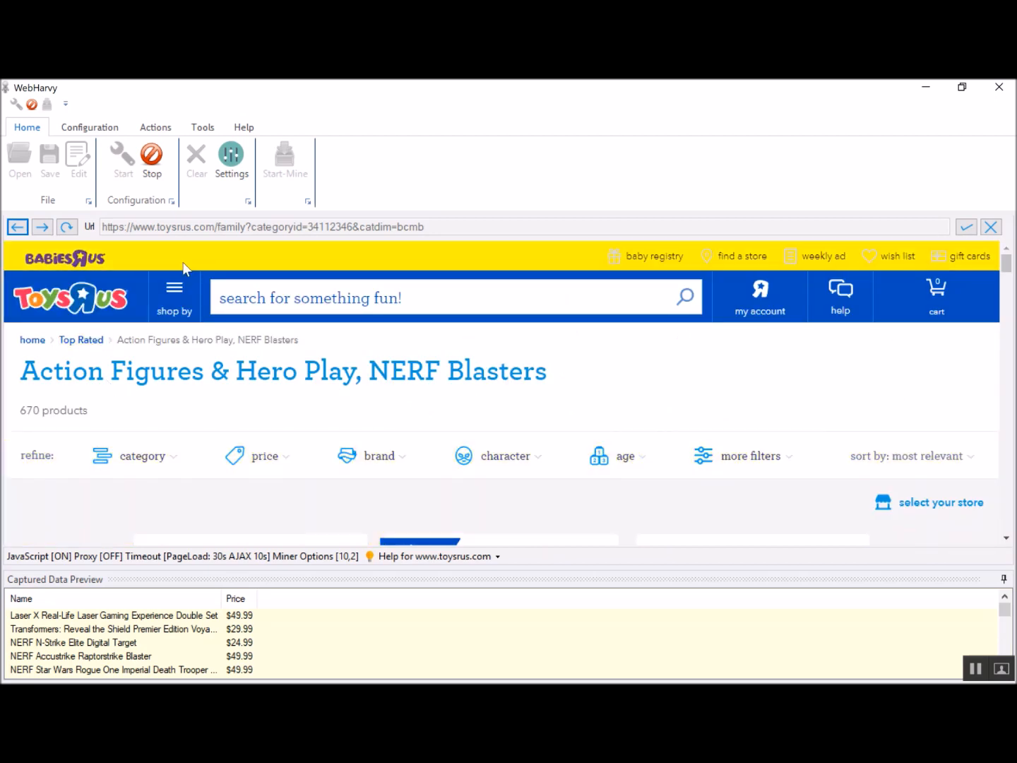
pyautogui.click(99, 131)
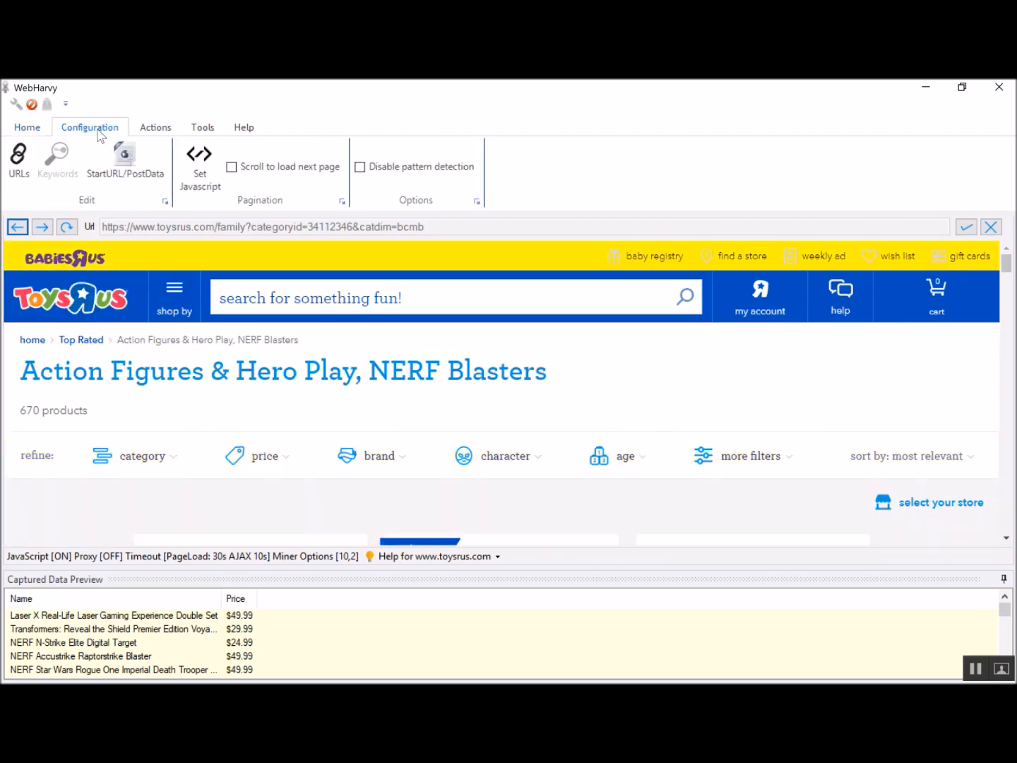
pyautogui.click(25, 177)
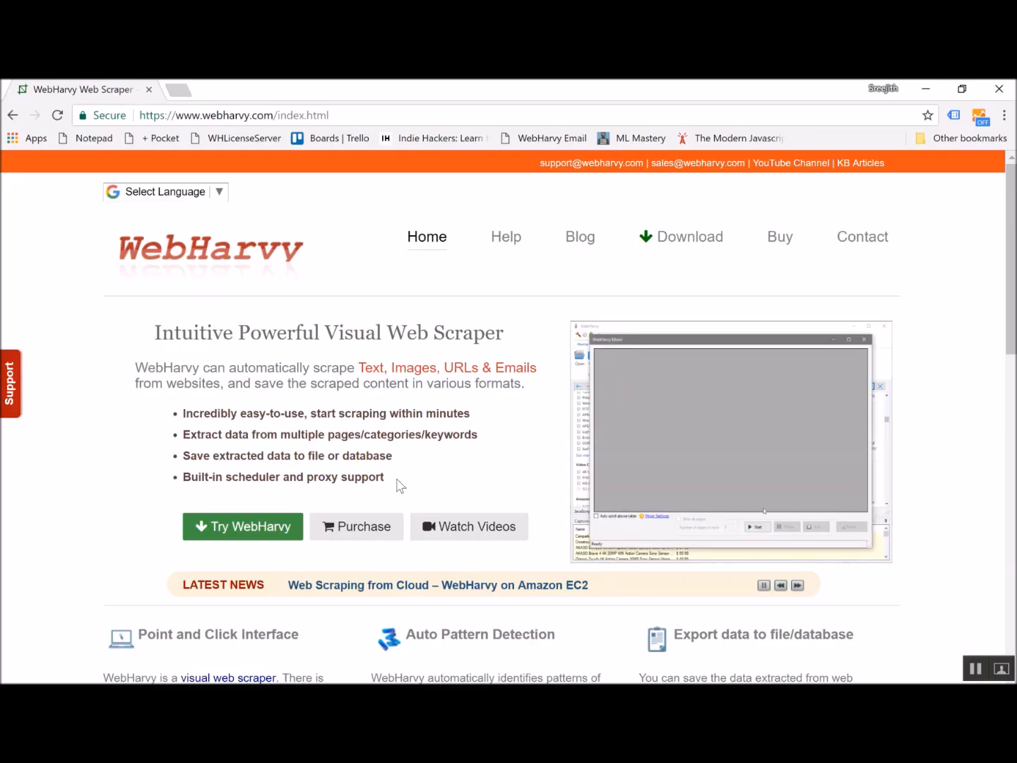
# Step: On webharvy.com in the browser, open the product tour's help on manually adding URLs of next pages
pyautogui.click(506, 240)
pyautogui.scroll(-3, 288, 376)
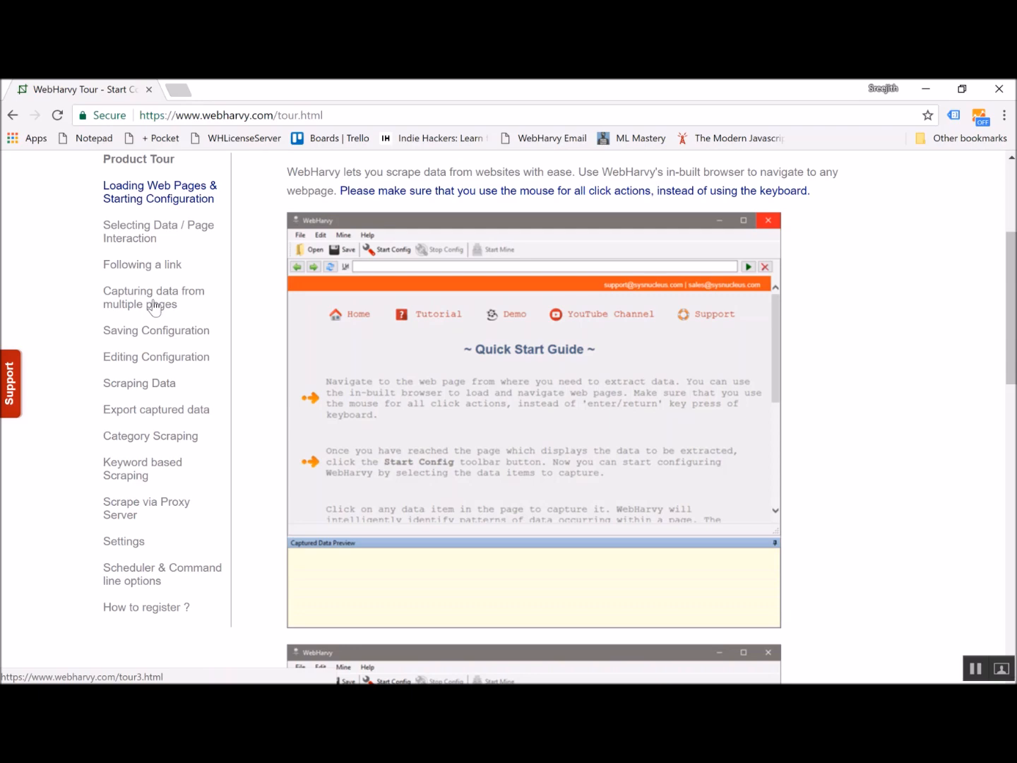
pyautogui.click(154, 305)
pyautogui.scroll(-2, 155, 305)
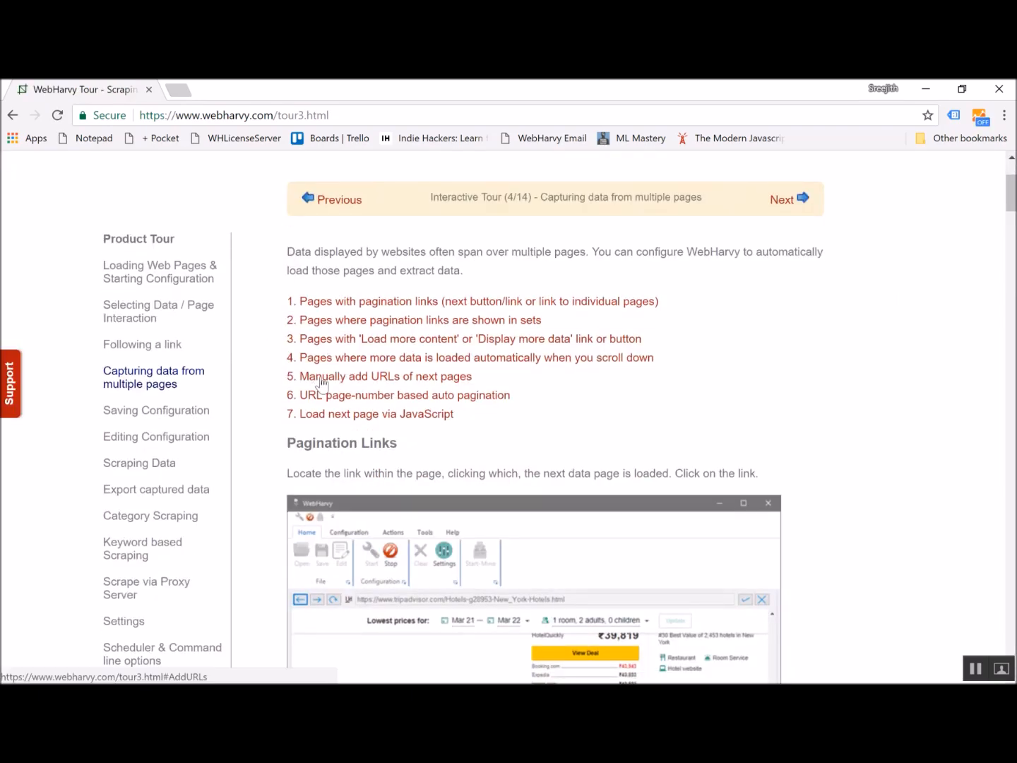
pyautogui.click(416, 382)
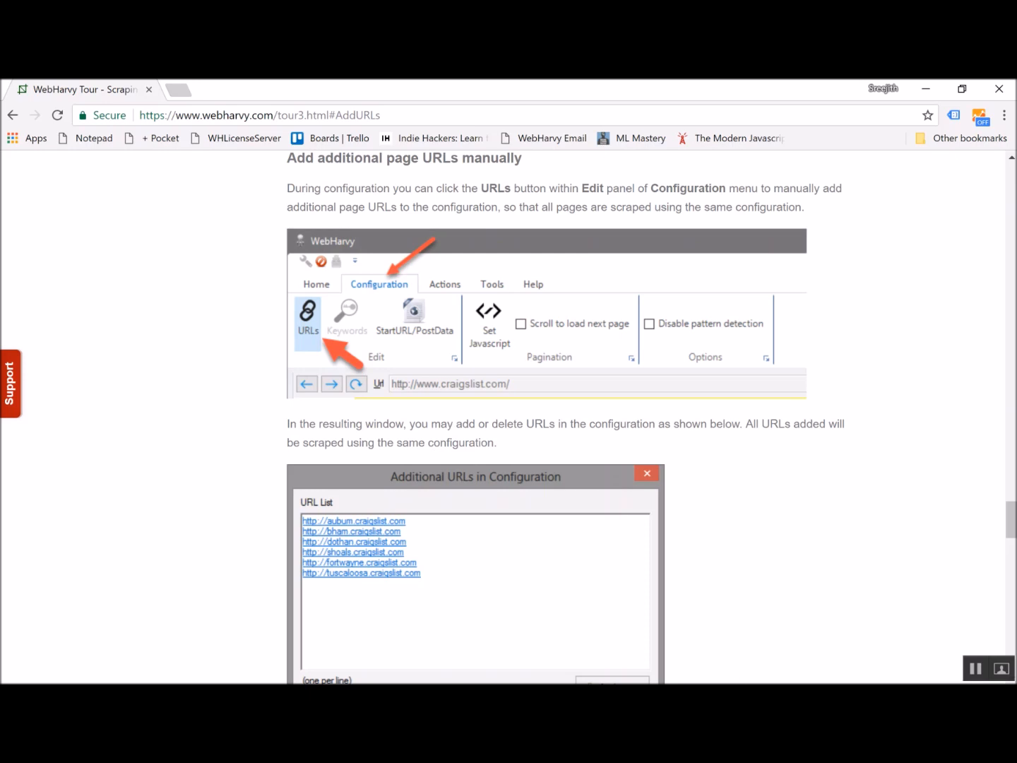
# Step: Switch back to the WebHarvy toysrus.com configuration, close the additional URLs list without applying changes, and stop the configuration
pyautogui.moveTo(686, 698)
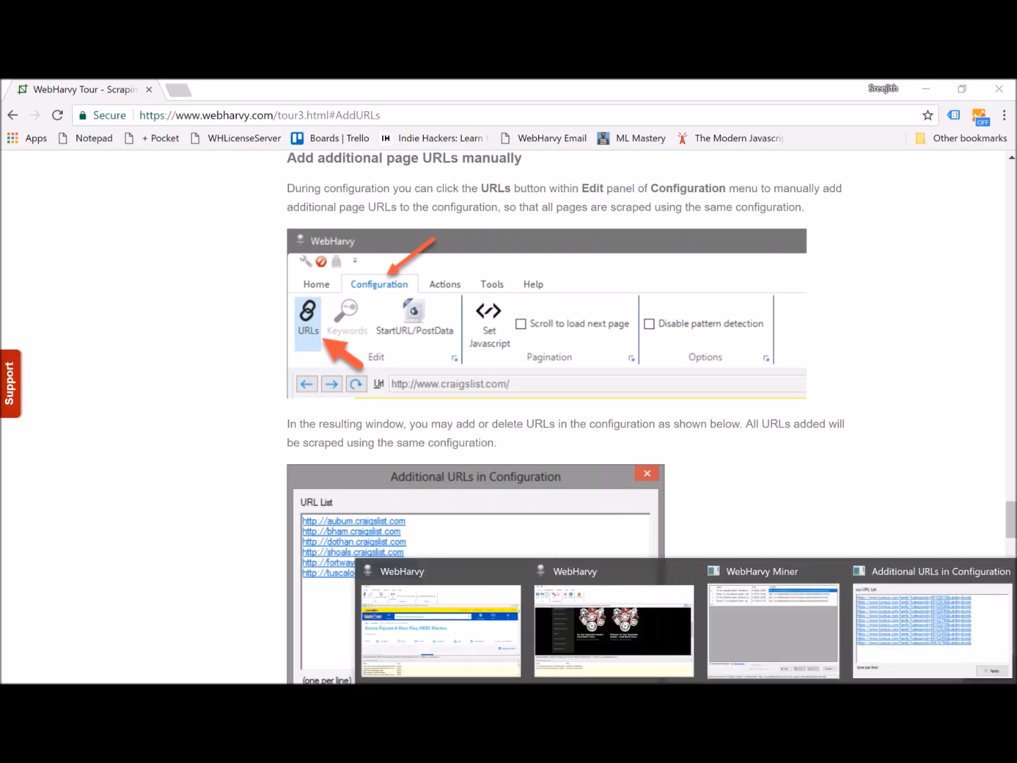
pyautogui.click(482, 637)
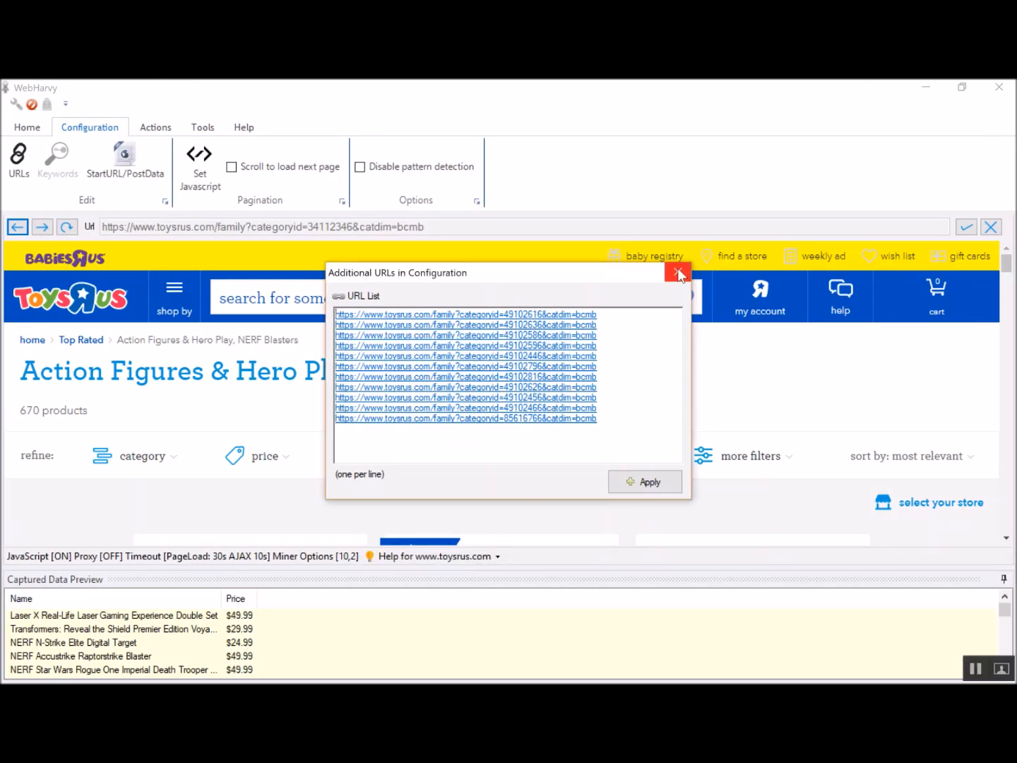
pyautogui.click(677, 272)
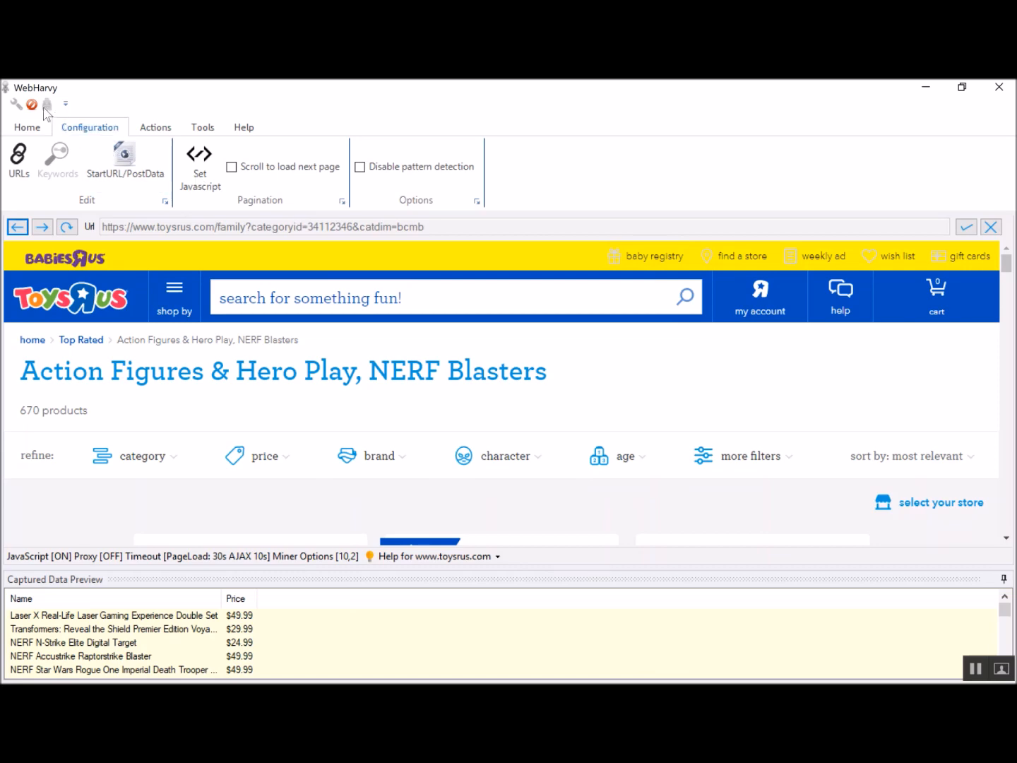
pyautogui.click(29, 128)
pyautogui.click(163, 157)
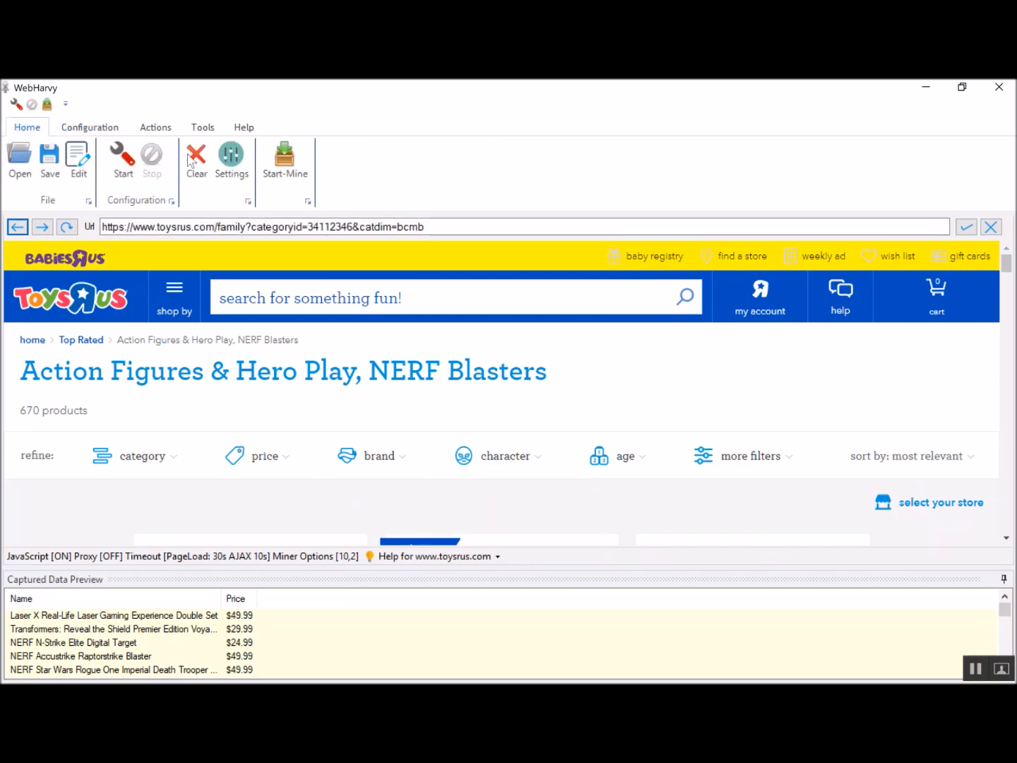
# Step: Set the column name for category/keyword tagging to "Category" and apply the settings
pyautogui.click(231, 157)
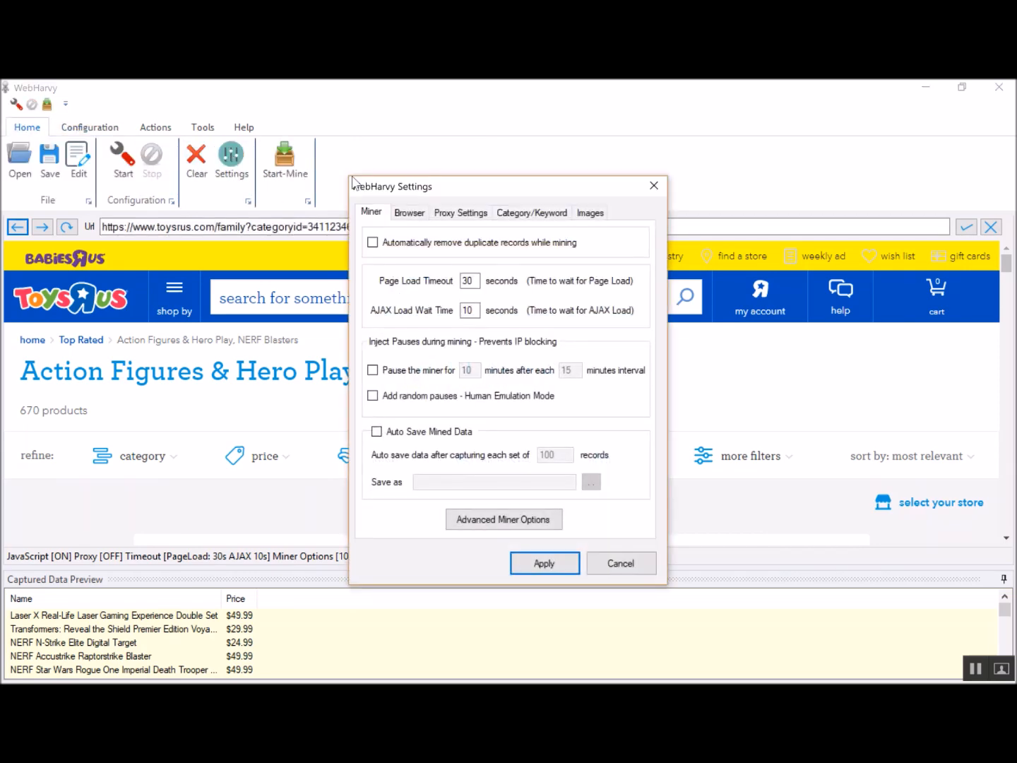
pyautogui.click(532, 211)
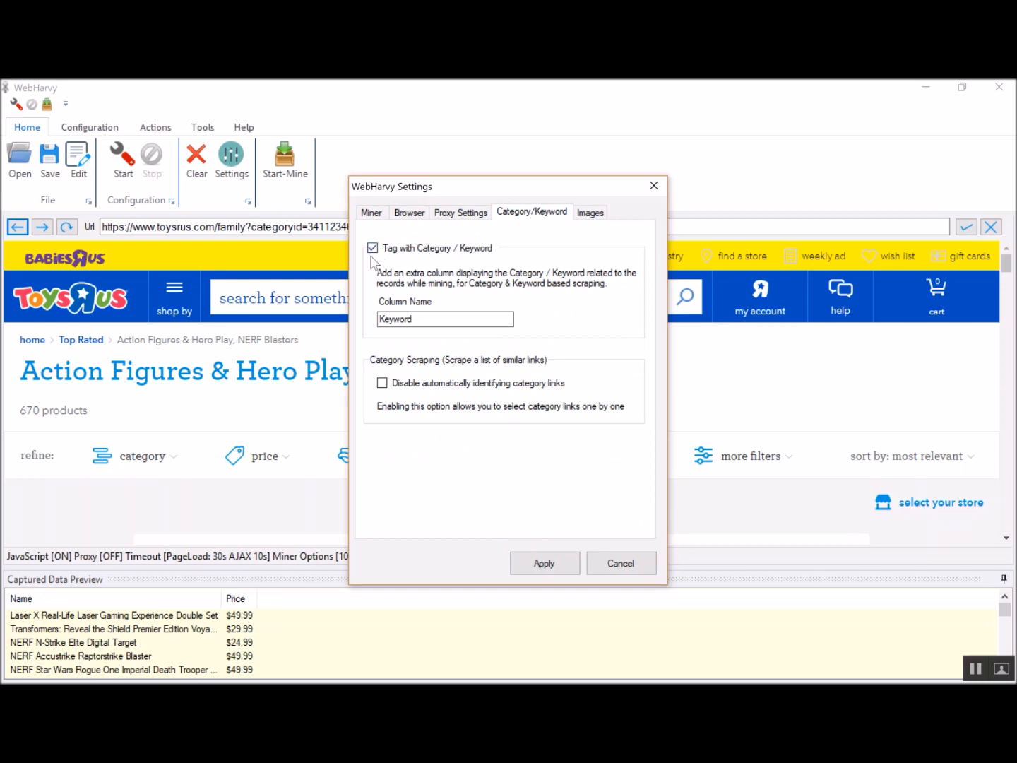
pyautogui.click(416, 320)
pyautogui.press('BackSpace')
pyautogui.press('BackSpace')
pyautogui.press('BackSpace')
pyautogui.press('BackSpace')
pyautogui.press('BackSpace')
pyautogui.press('BackSpace')
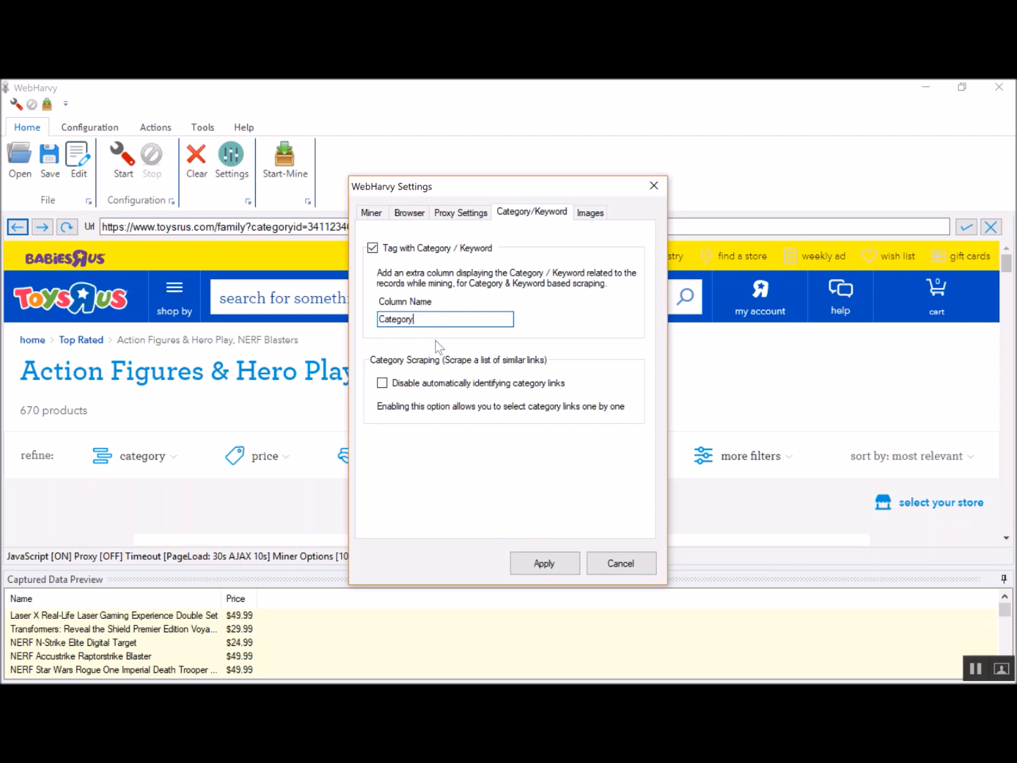
pyautogui.doubleClick(399, 318)
pyautogui.click(424, 320)
pyautogui.click(544, 563)
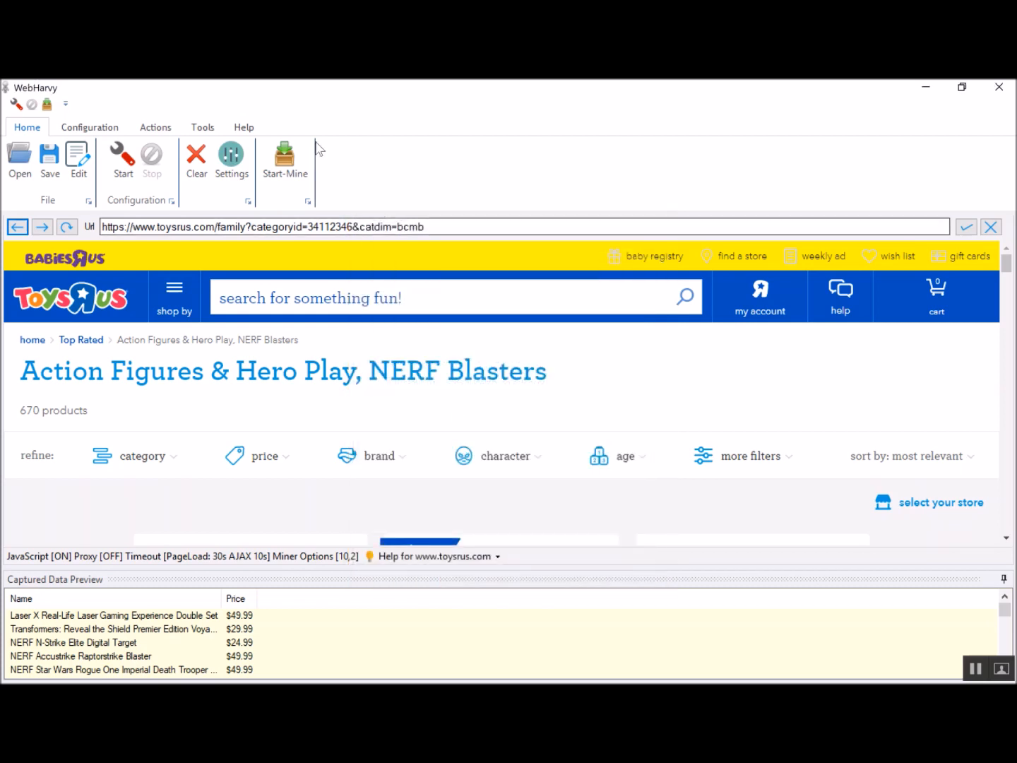
# Step: Mine the toysrus.com product data with its category tags, and stop once the first category page is captured
pyautogui.click(285, 162)
pyautogui.click(551, 578)
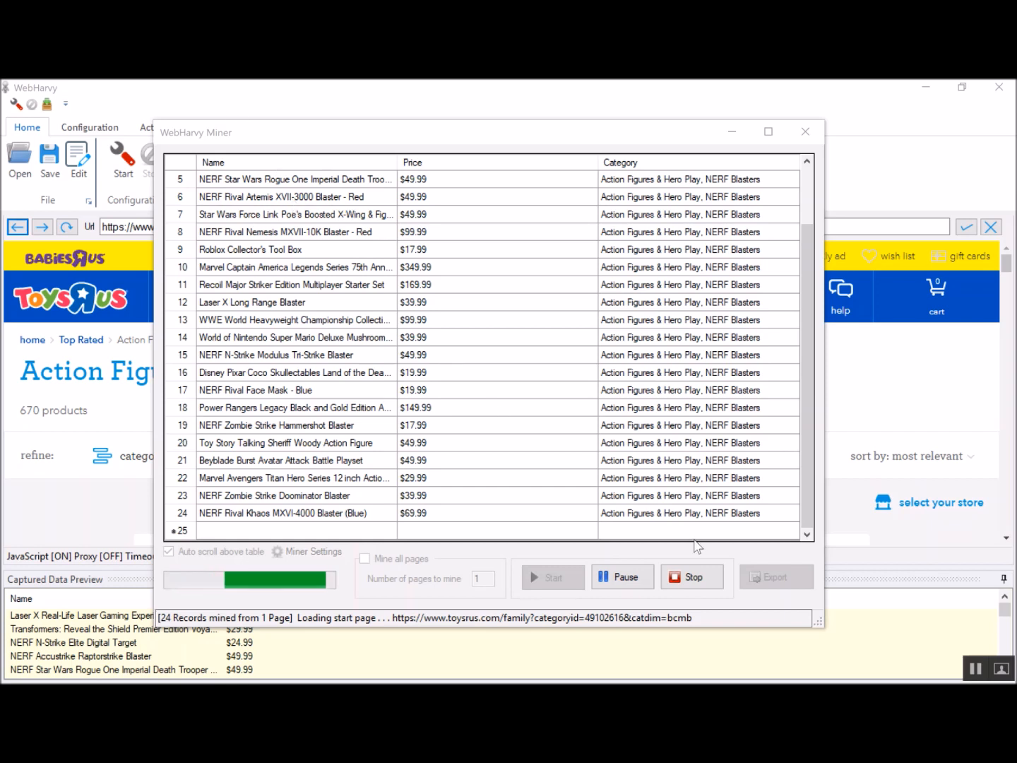
pyautogui.click(693, 575)
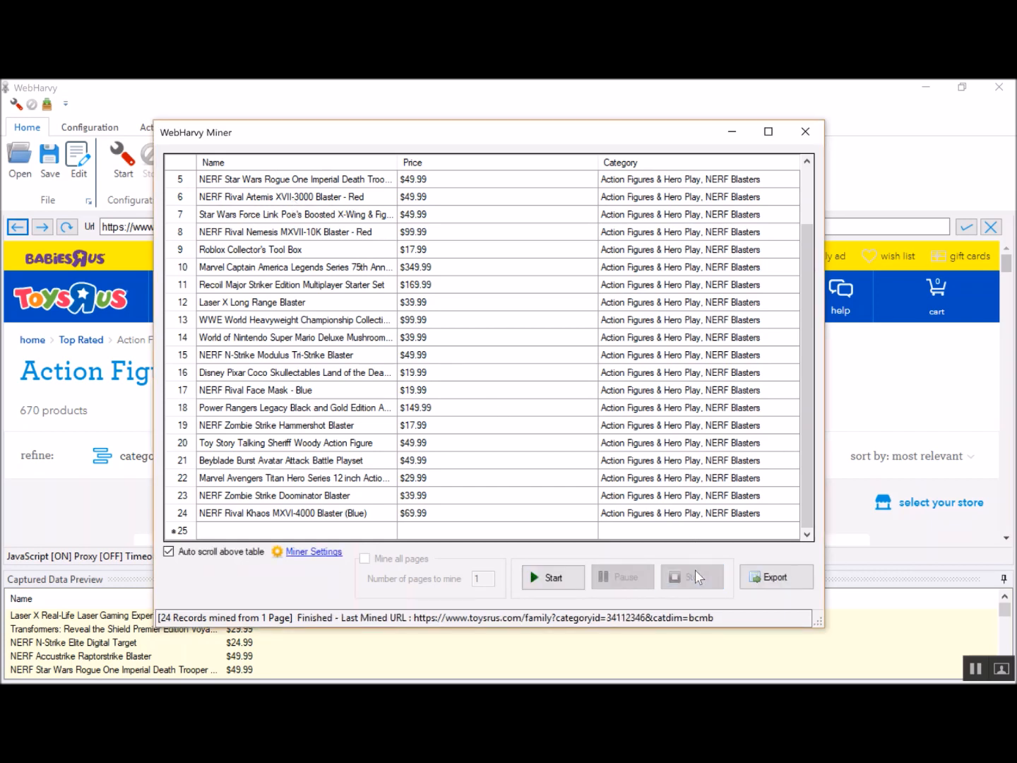